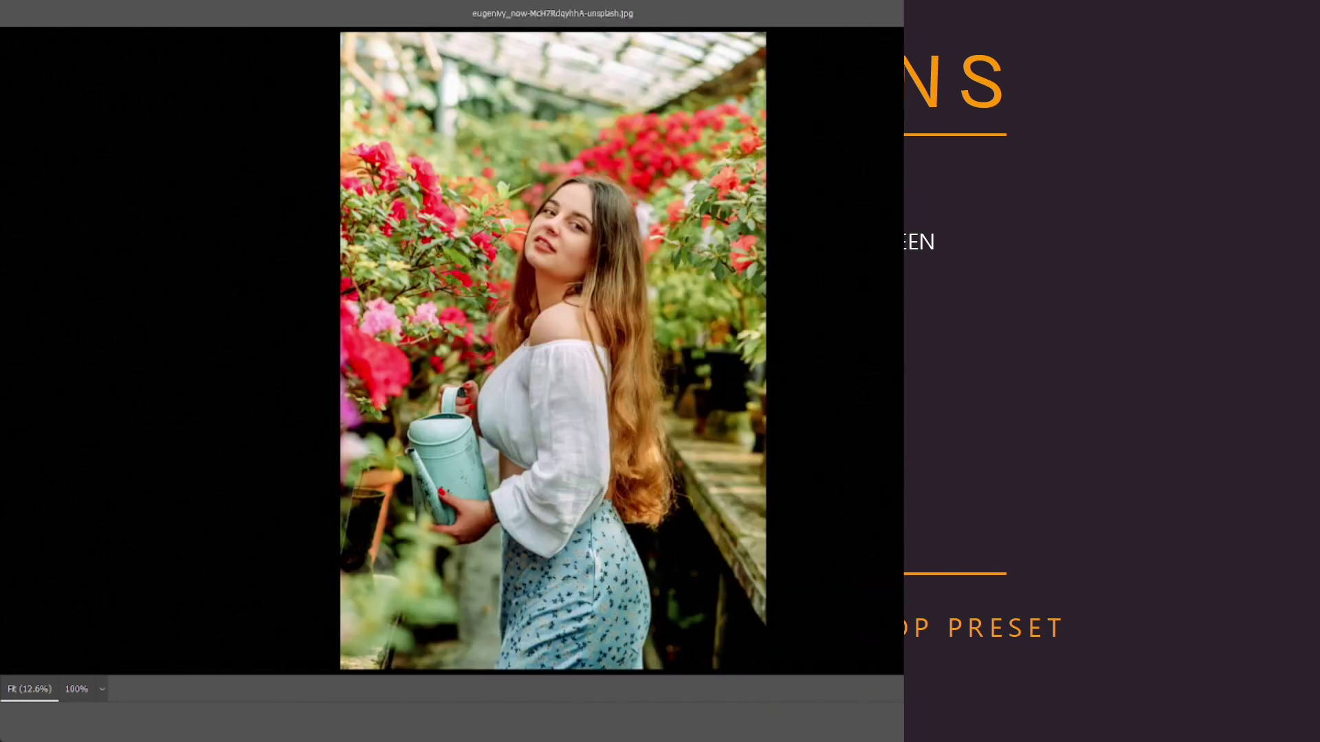
# - Set Highlights -27, Whites -36, Contrast -17, Exposure -0.10, Blacks +20, Texture -11, Clarity -4, Saturation -10
pyautogui.moveTo(1173, 350); pyautogui.dragTo(1171, 351)
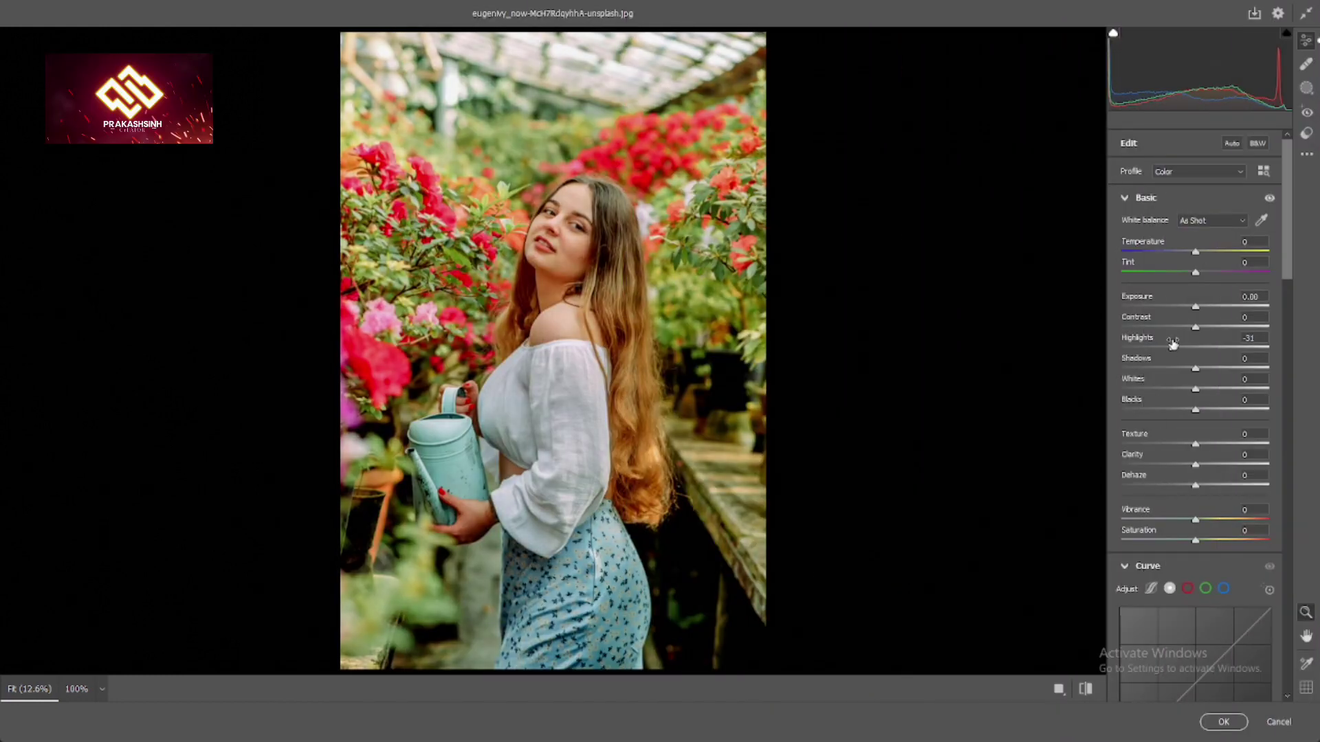
pyautogui.moveTo(1194, 389)
pyautogui.mouseDown()
pyautogui.moveTo(1172, 390)
pyautogui.moveTo(1182, 348)
pyautogui.moveTo(1168, 389)
pyautogui.moveTo(1177, 348)
pyautogui.mouseUp()
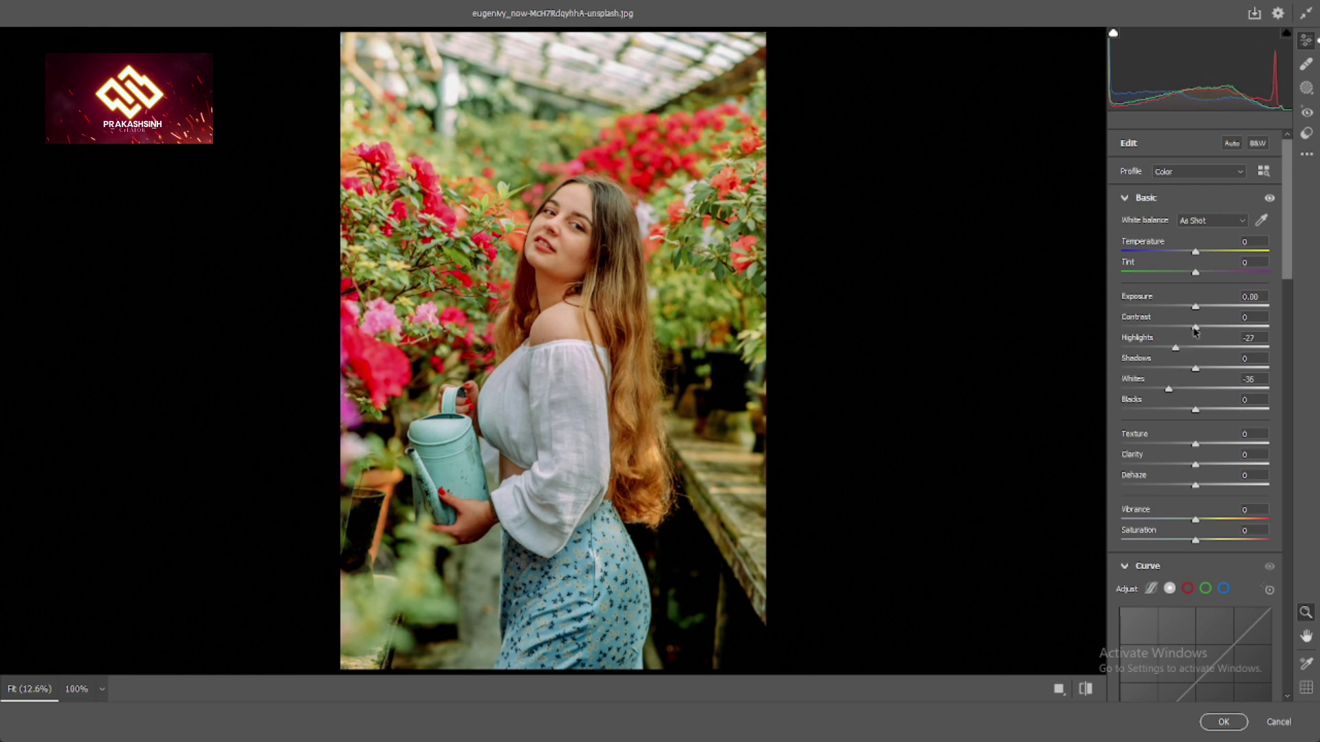
pyautogui.moveTo(1194, 329)
pyautogui.mouseDown()
pyautogui.moveTo(1180, 334)
pyautogui.moveTo(1194, 309)
pyautogui.mouseUp()
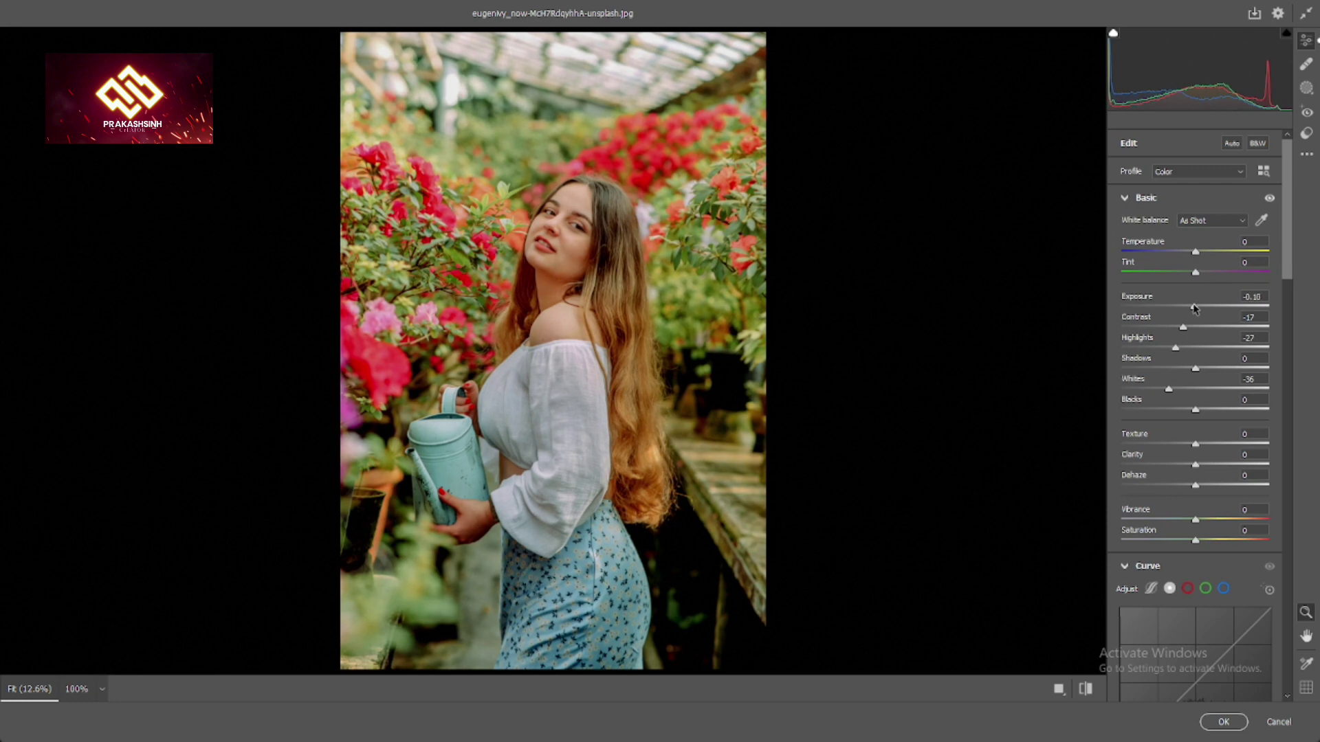
pyautogui.moveTo(1196, 411); pyautogui.dragTo(1208, 412)
pyautogui.scroll(-2, 1206, 407)
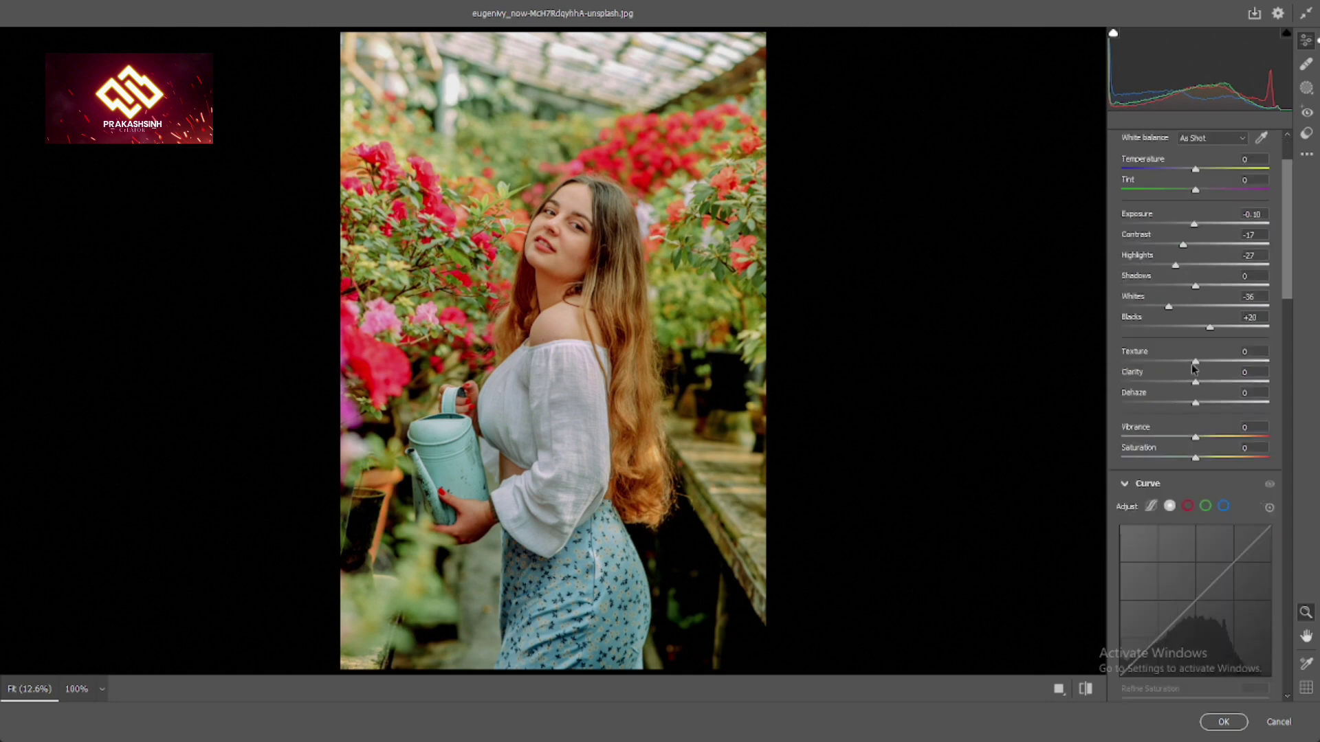
pyautogui.moveTo(1196, 362); pyautogui.dragTo(1187, 379)
pyautogui.scroll(-2, 1194, 443)
# - Lower the parametric curve's Highlights to -5, Lights to -3 and Shadows to -1
pyautogui.scroll(-4, 1175, 344)
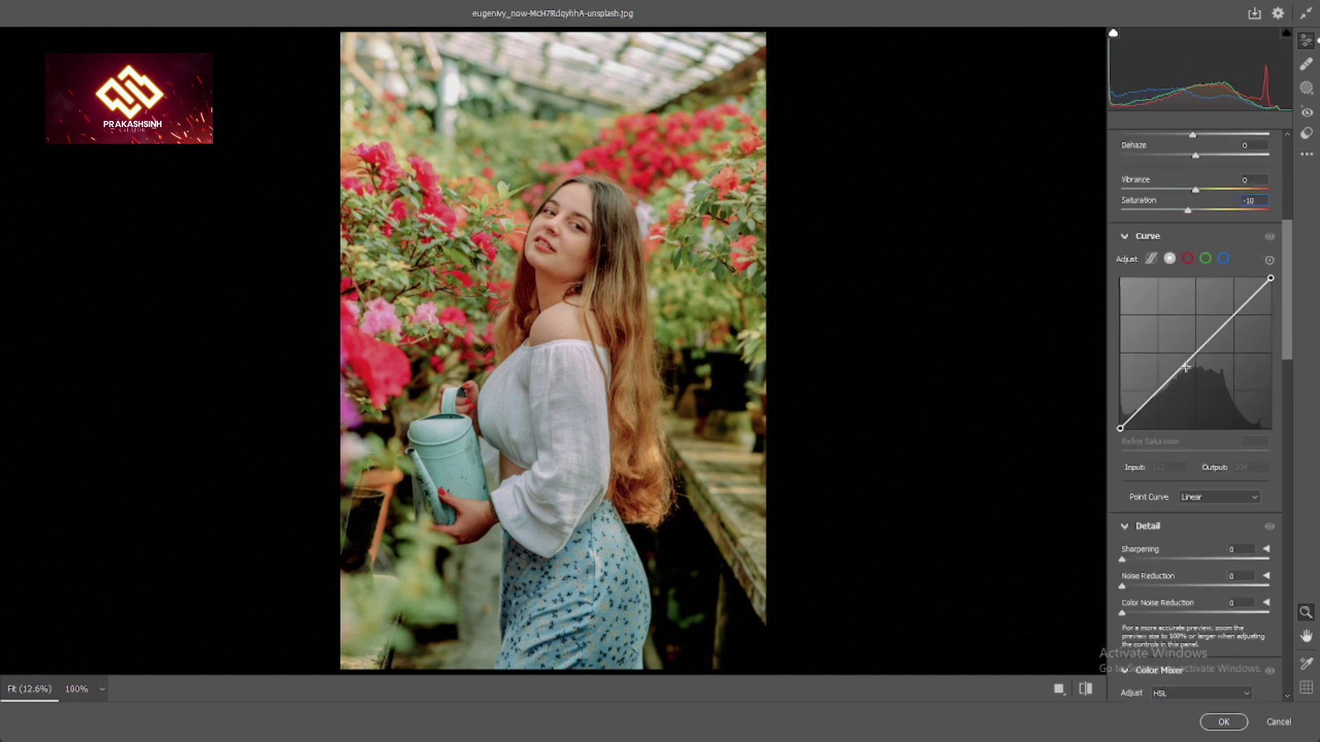
pyautogui.click(1154, 259)
pyautogui.scroll(-2, 1153, 259)
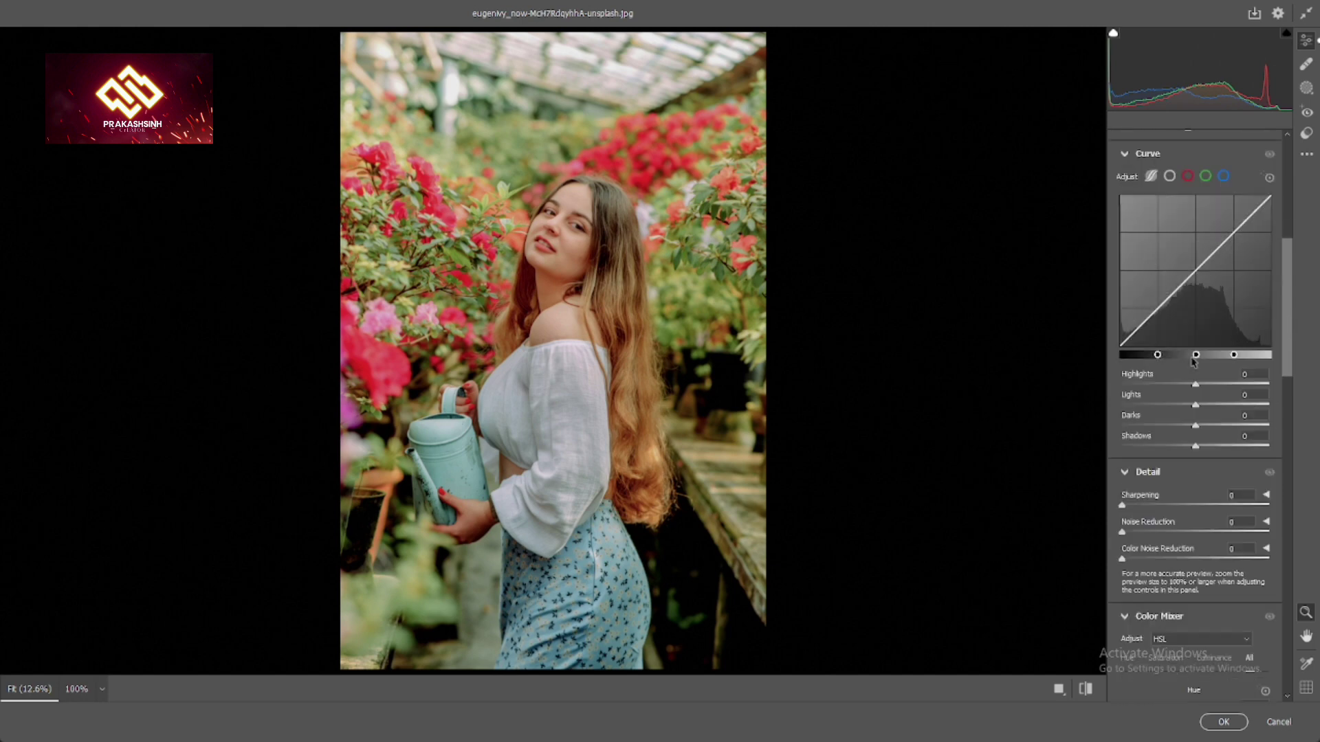
pyautogui.moveTo(1196, 407); pyautogui.dragTo(1192, 386)
pyautogui.scroll(3, 1194, 391)
pyautogui.scroll(3, 1196, 385)
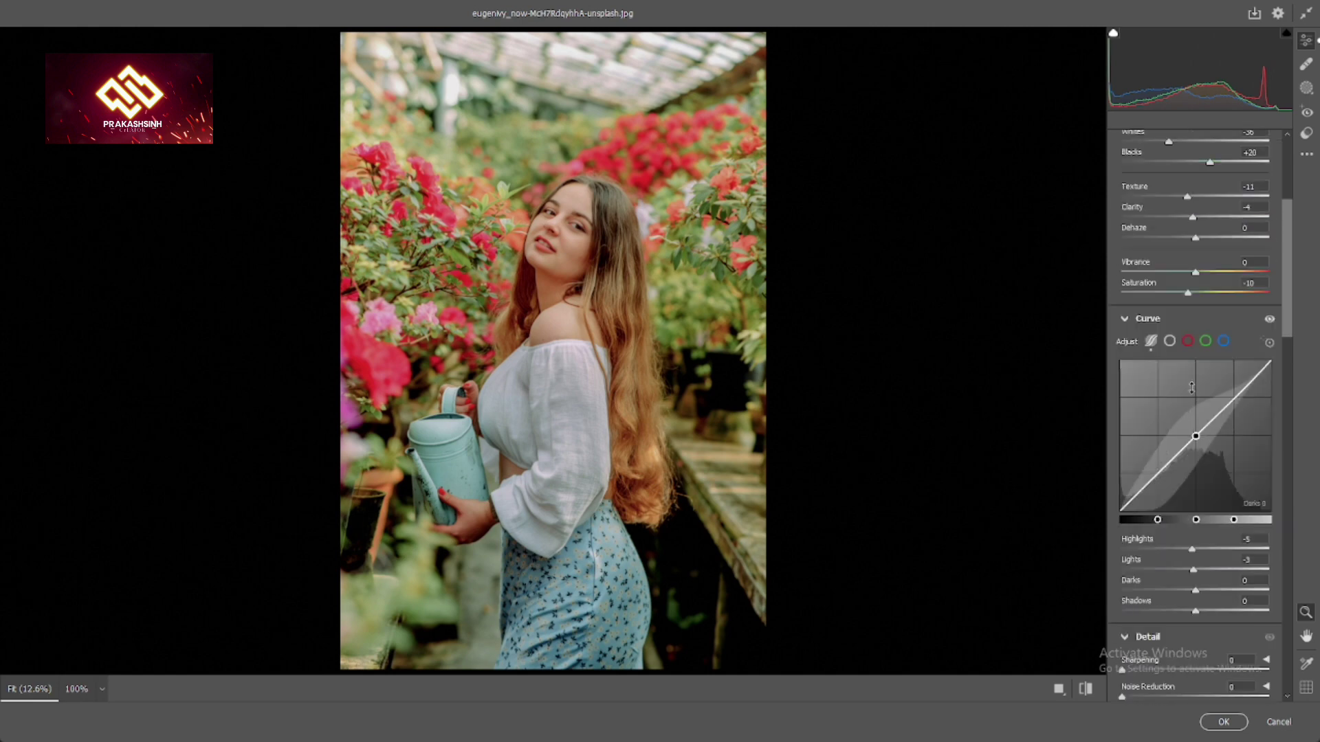
pyautogui.moveTo(1198, 611); pyautogui.dragTo(1196, 611)
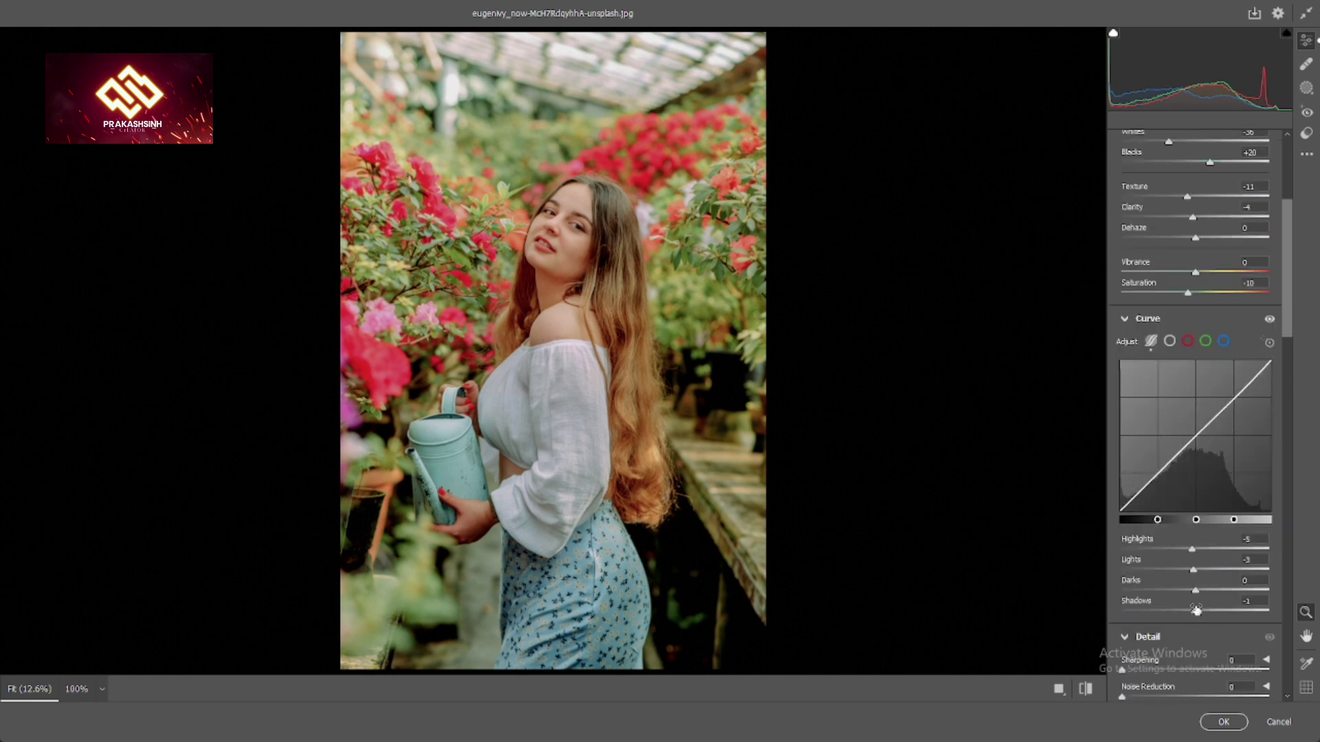
# - On the point curve, add two points darkening the upper tones and lower midtones
pyautogui.click(1170, 342)
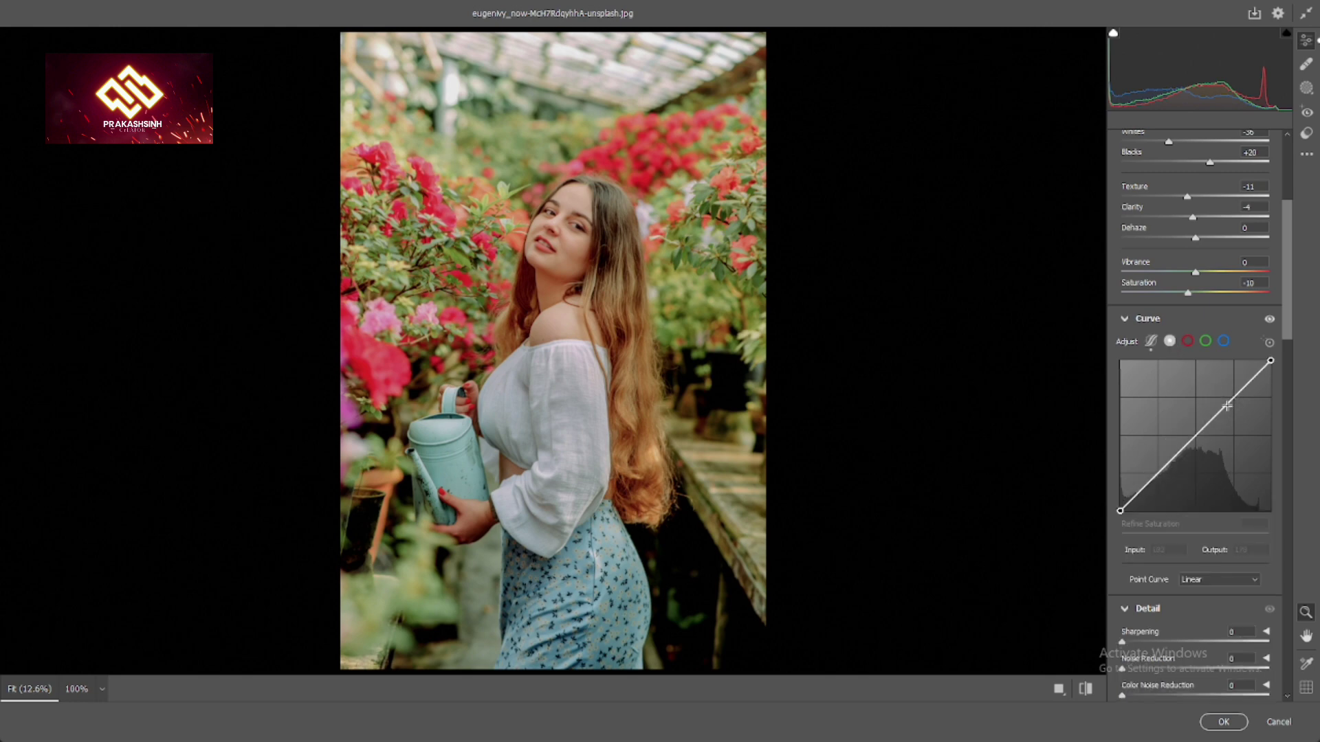
pyautogui.moveTo(1219, 409); pyautogui.dragTo(1235, 408)
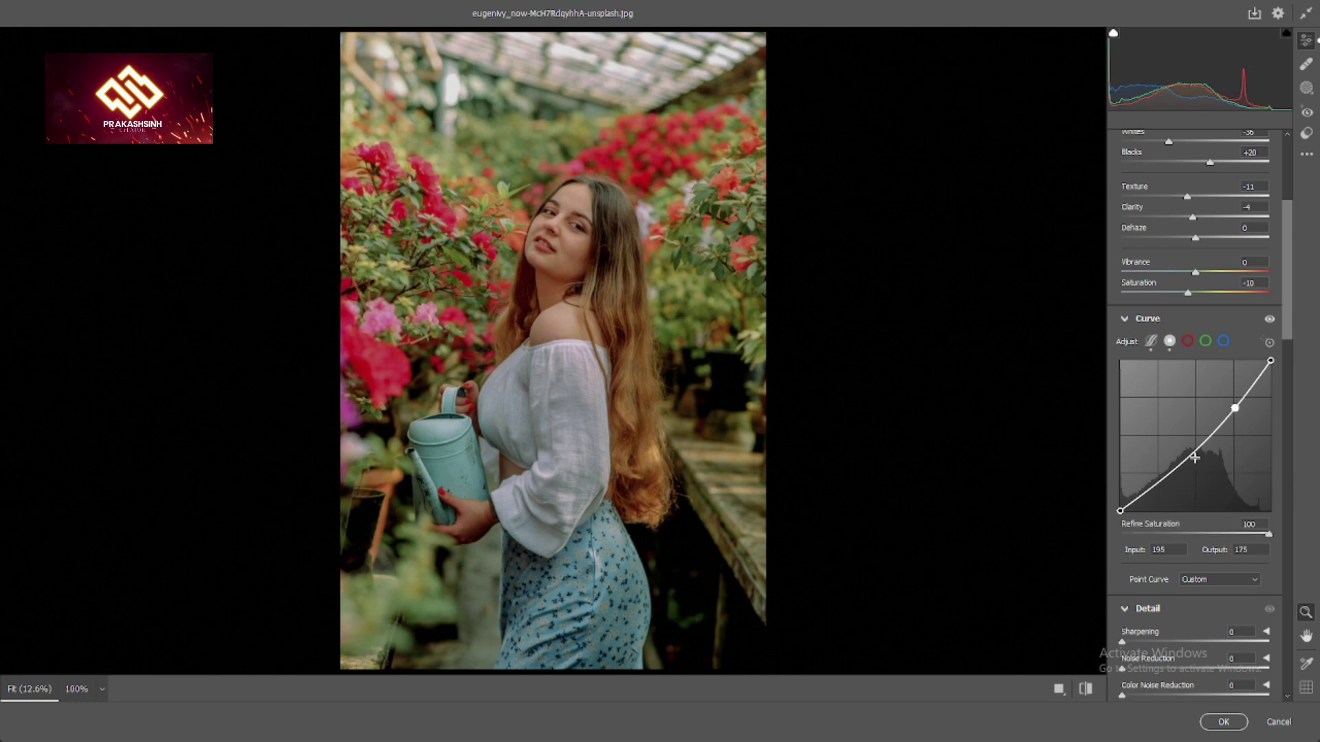
pyautogui.moveTo(1192, 457); pyautogui.dragTo(1160, 484)
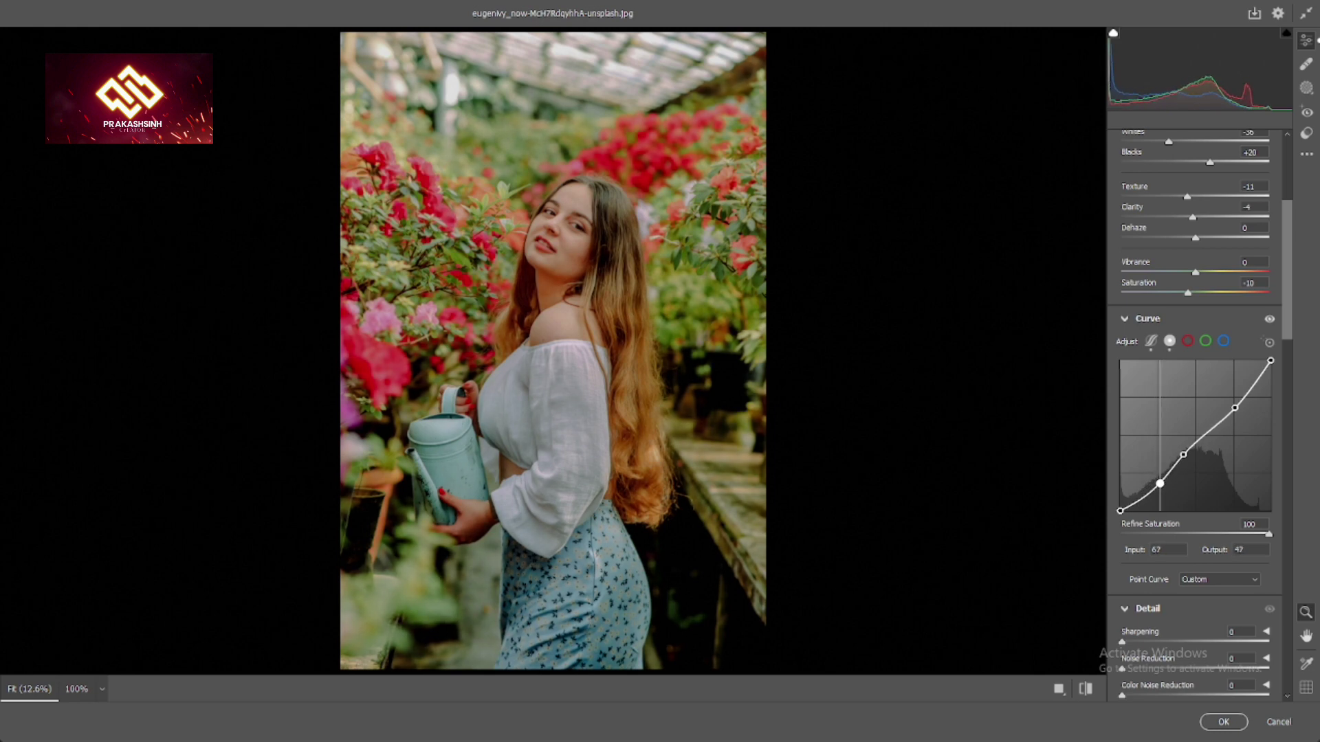
# - In Detail, set Noise Reduction to 55 and Color Noise Reduction to 58
pyautogui.click(1187, 342)
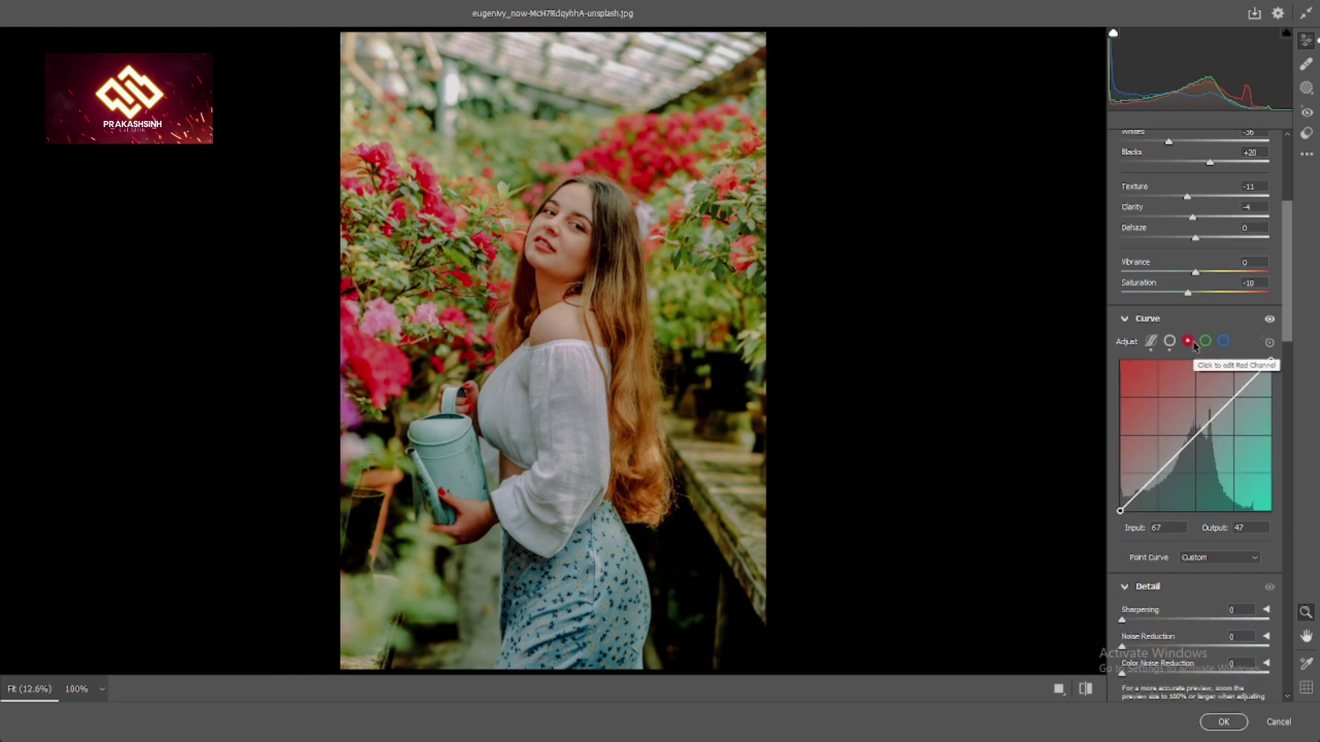
pyautogui.scroll(-3, 1182, 364)
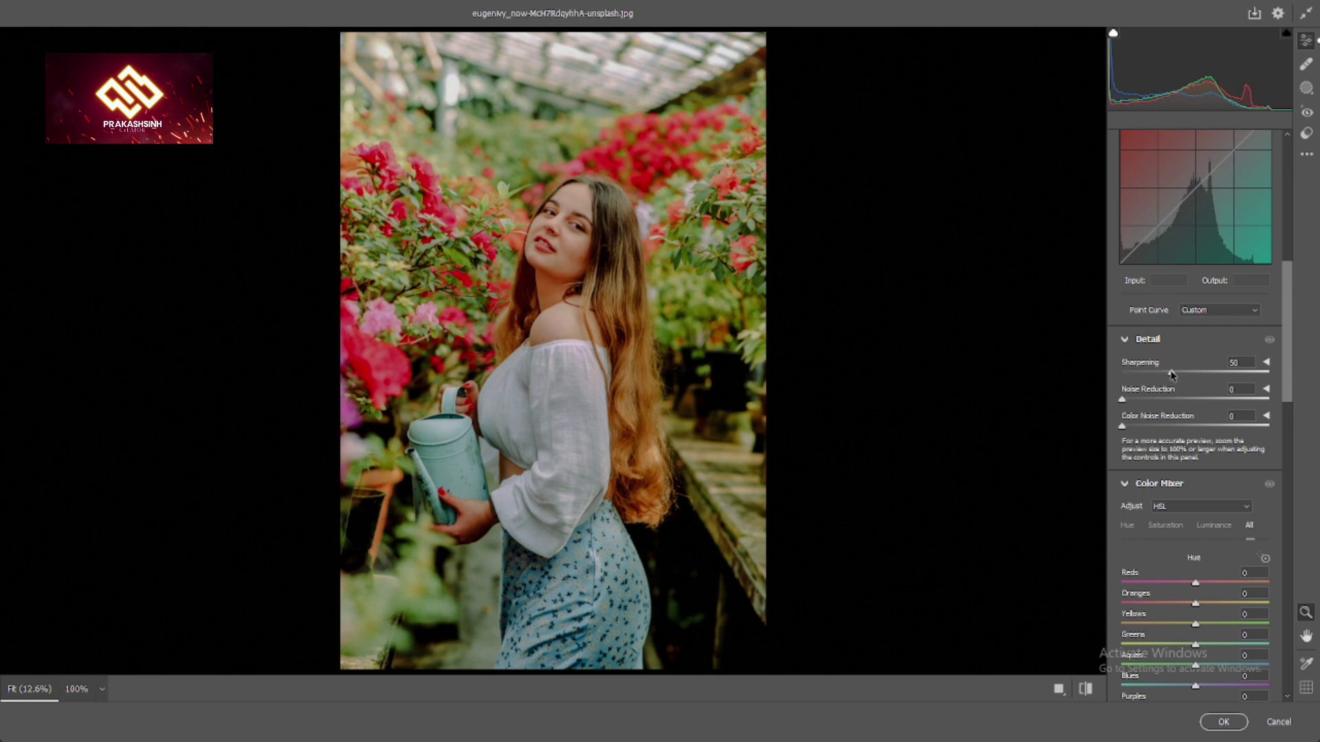
pyautogui.click(1202, 400)
pyautogui.click(1207, 426)
pyautogui.scroll(-2, 1204, 422)
pyautogui.scroll(-1, 1203, 398)
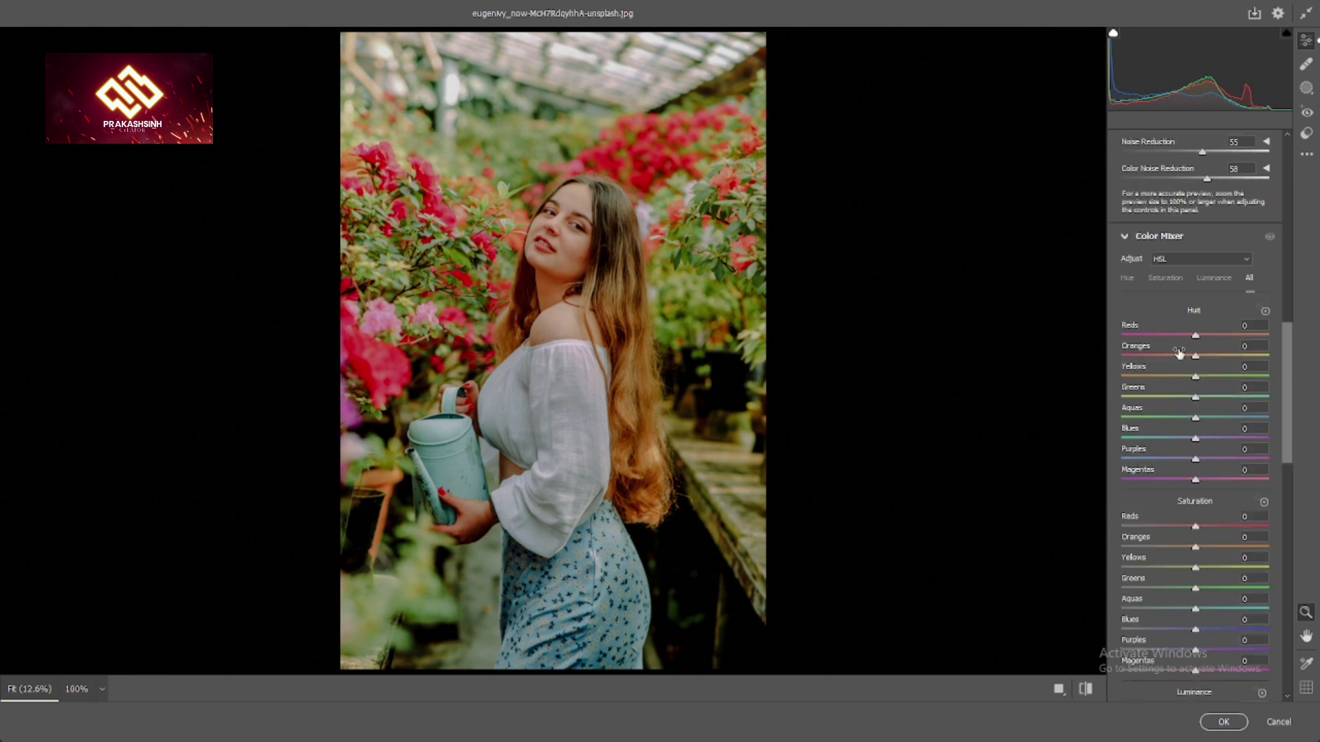
# - Set HSL hues: Reds +47, Oranges -13, Yellows -67, Greens +44, Aquas -71, Blues -72, Purples -73
pyautogui.moveTo(1196, 336); pyautogui.dragTo(1221, 337)
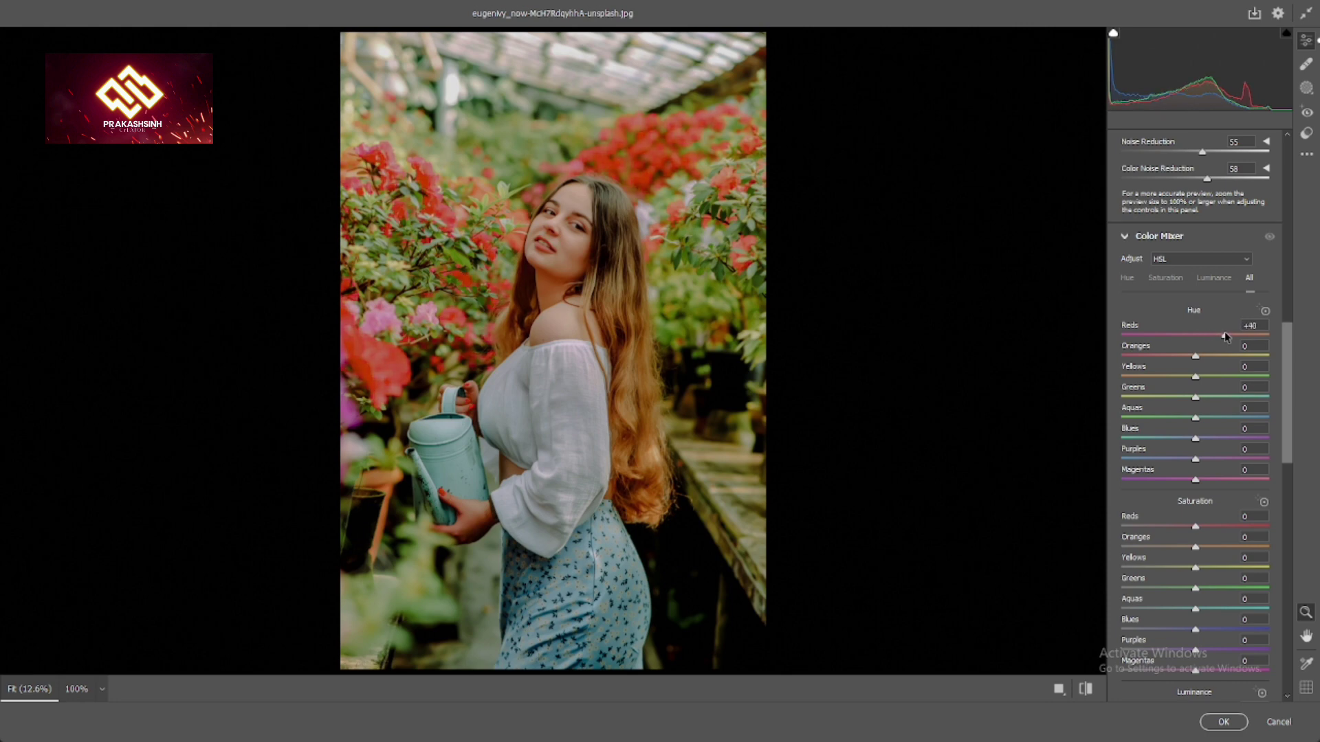
pyautogui.moveTo(1226, 336)
pyautogui.mouseDown()
pyautogui.moveTo(1145, 380)
pyautogui.moveTo(1226, 407)
pyautogui.mouseUp()
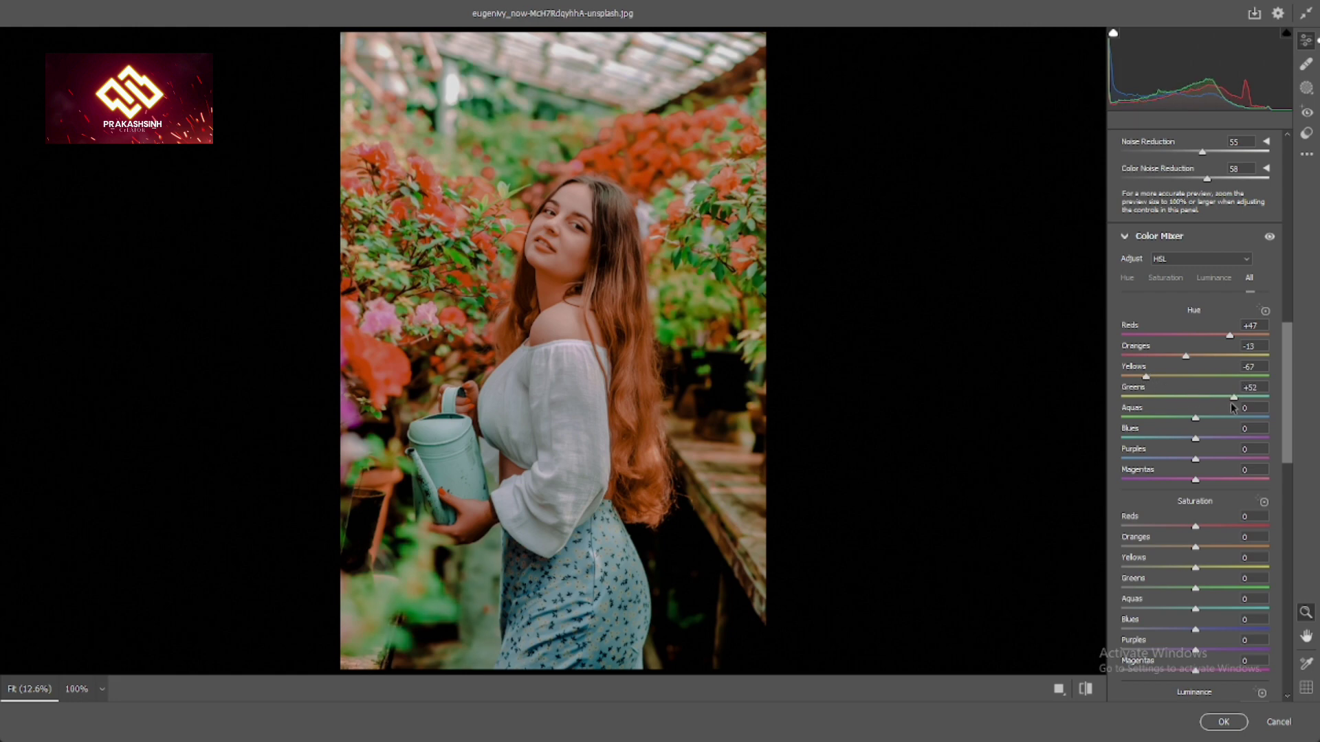
pyautogui.moveTo(1212, 416)
pyautogui.mouseDown()
pyautogui.moveTo(1143, 418)
pyautogui.moveTo(1143, 440)
pyautogui.mouseUp()
pyautogui.scroll(-3, 1151, 429)
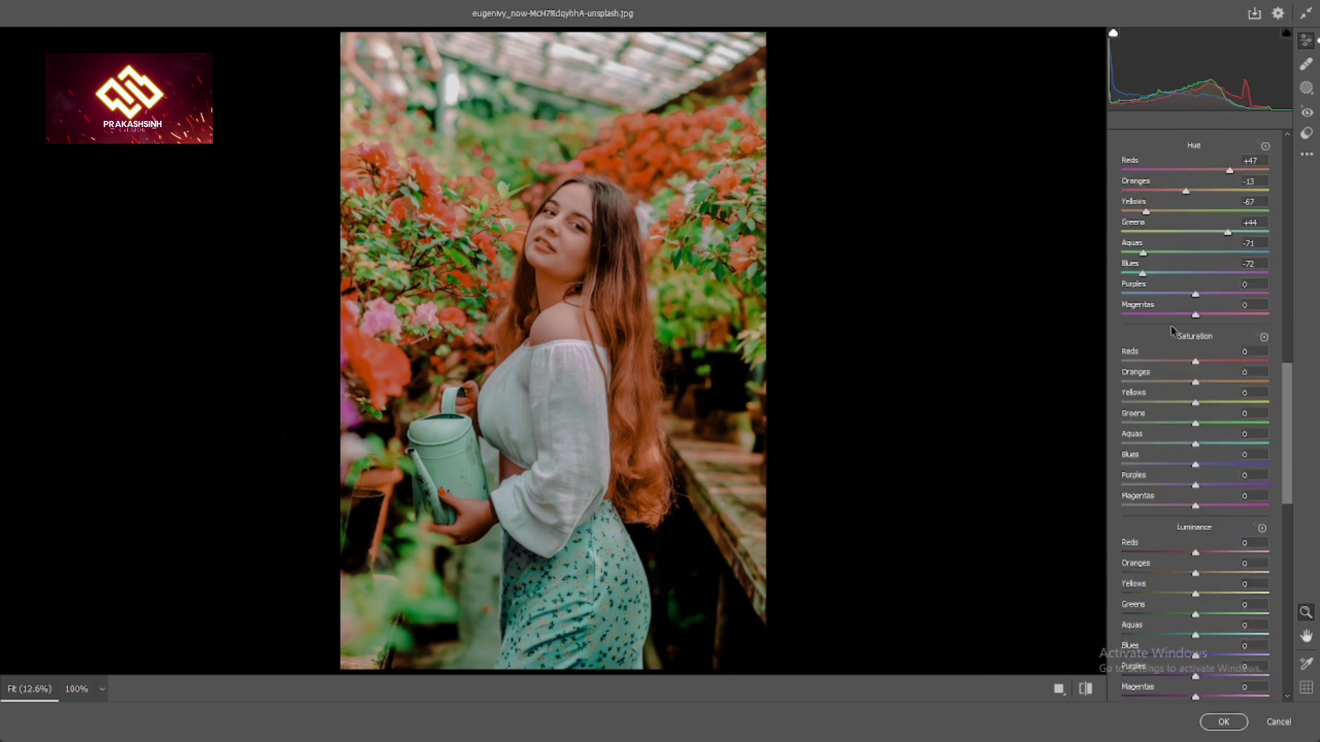
pyautogui.moveTo(1173, 295)
pyautogui.mouseDown()
pyautogui.moveTo(1137, 302)
pyautogui.moveTo(1222, 318)
pyautogui.moveTo(1166, 341)
pyautogui.moveTo(1140, 323)
pyautogui.mouseUp()
pyautogui.scroll(-2, 1220, 323)
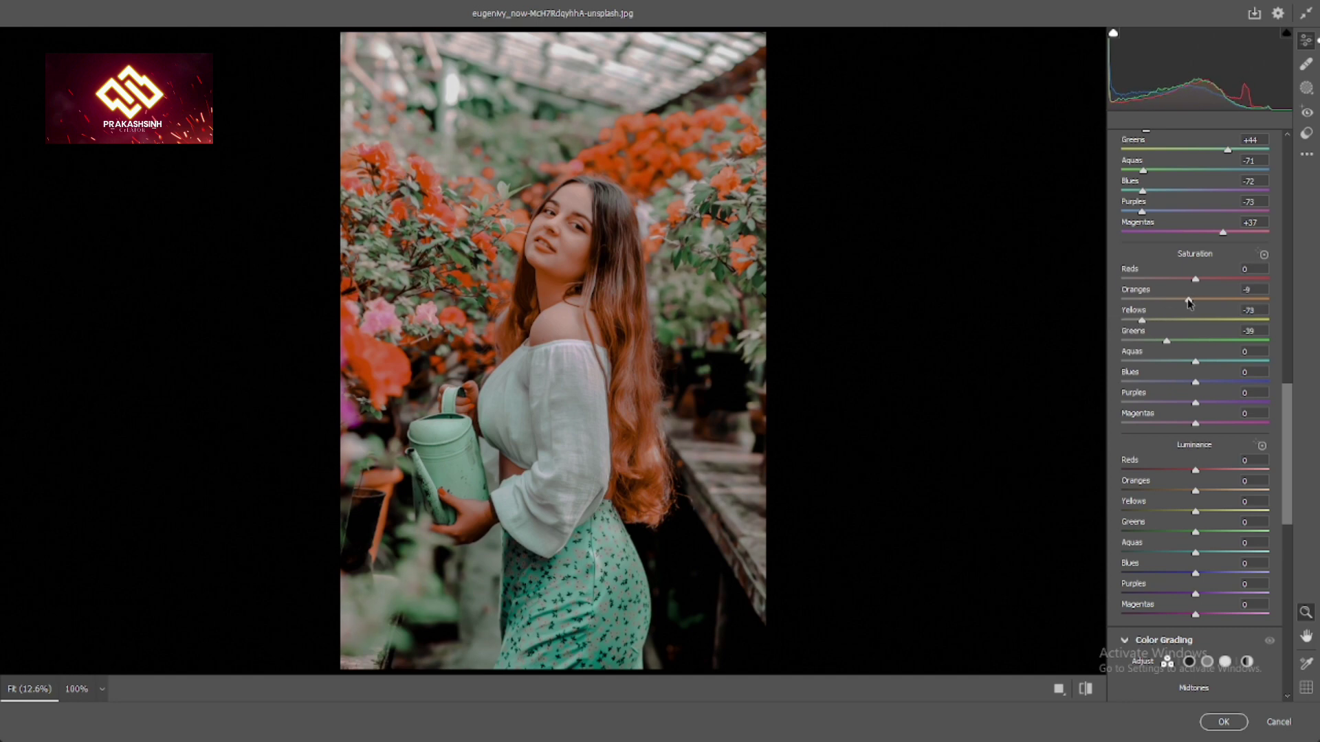
# - Set Magentas hue +37, lower all colour saturations (Yellows -73), and darken luminance around -13
pyautogui.moveTo(1196, 301); pyautogui.dragTo(1182, 279)
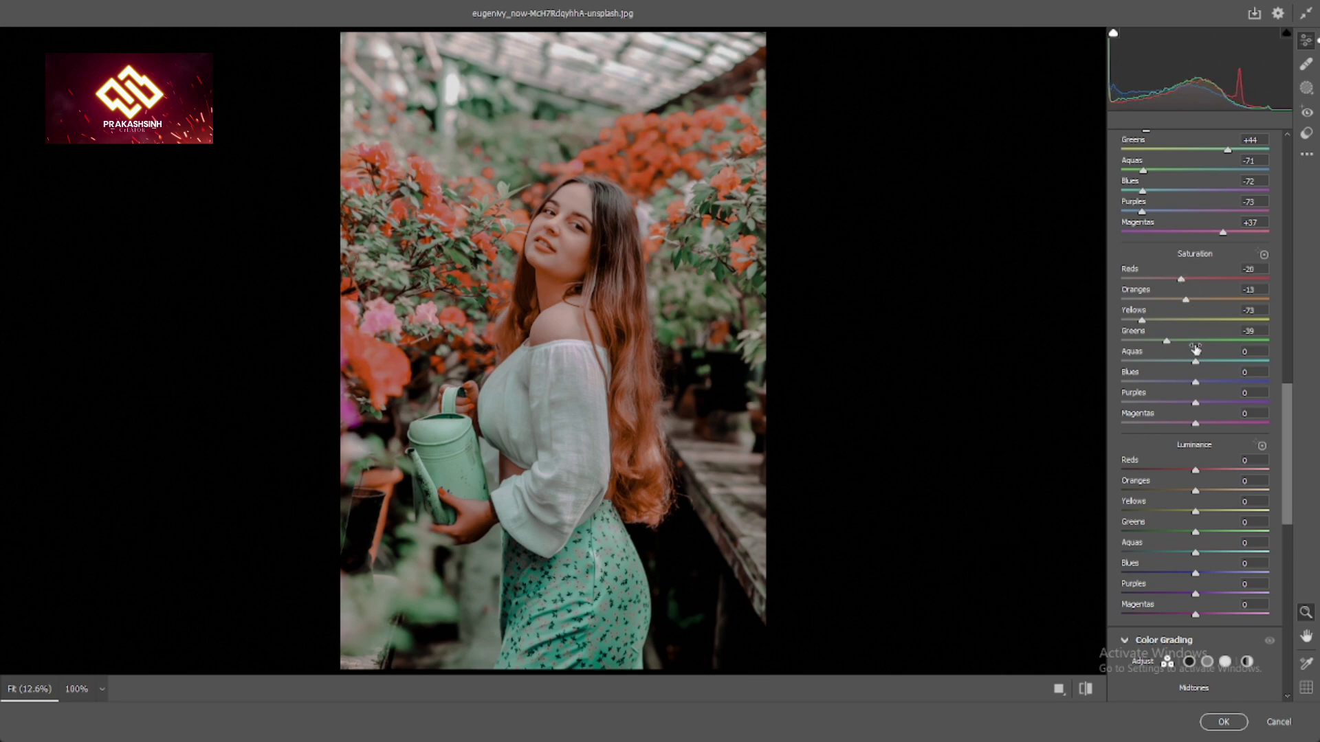
pyautogui.moveTo(1195, 361)
pyautogui.mouseDown()
pyautogui.moveTo(1167, 361)
pyautogui.moveTo(1170, 423)
pyautogui.moveTo(1184, 392)
pyautogui.mouseUp()
pyautogui.scroll(-2, 1172, 425)
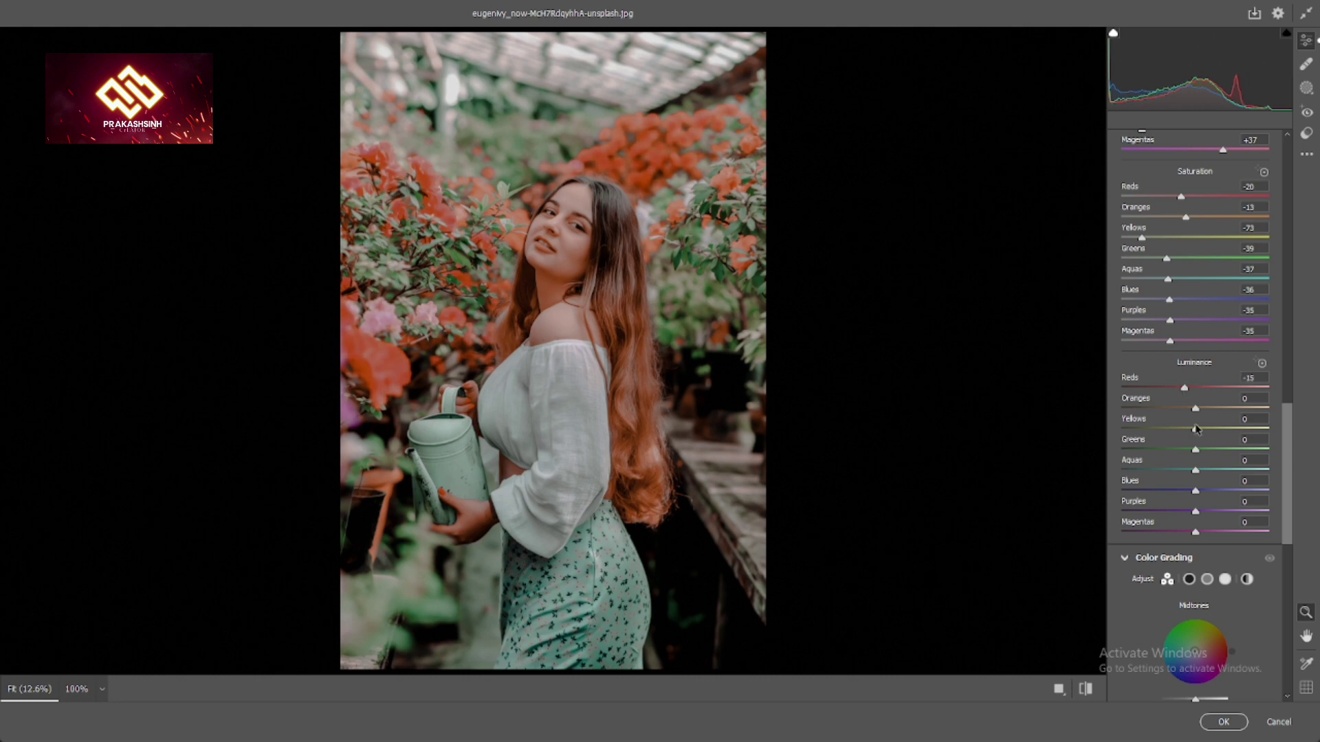
pyautogui.moveTo(1195, 429)
pyautogui.mouseDown()
pyautogui.moveTo(1170, 450)
pyautogui.moveTo(1201, 491)
pyautogui.moveTo(1181, 494)
pyautogui.moveTo(1188, 532)
pyautogui.moveTo(1184, 471)
pyautogui.mouseUp()
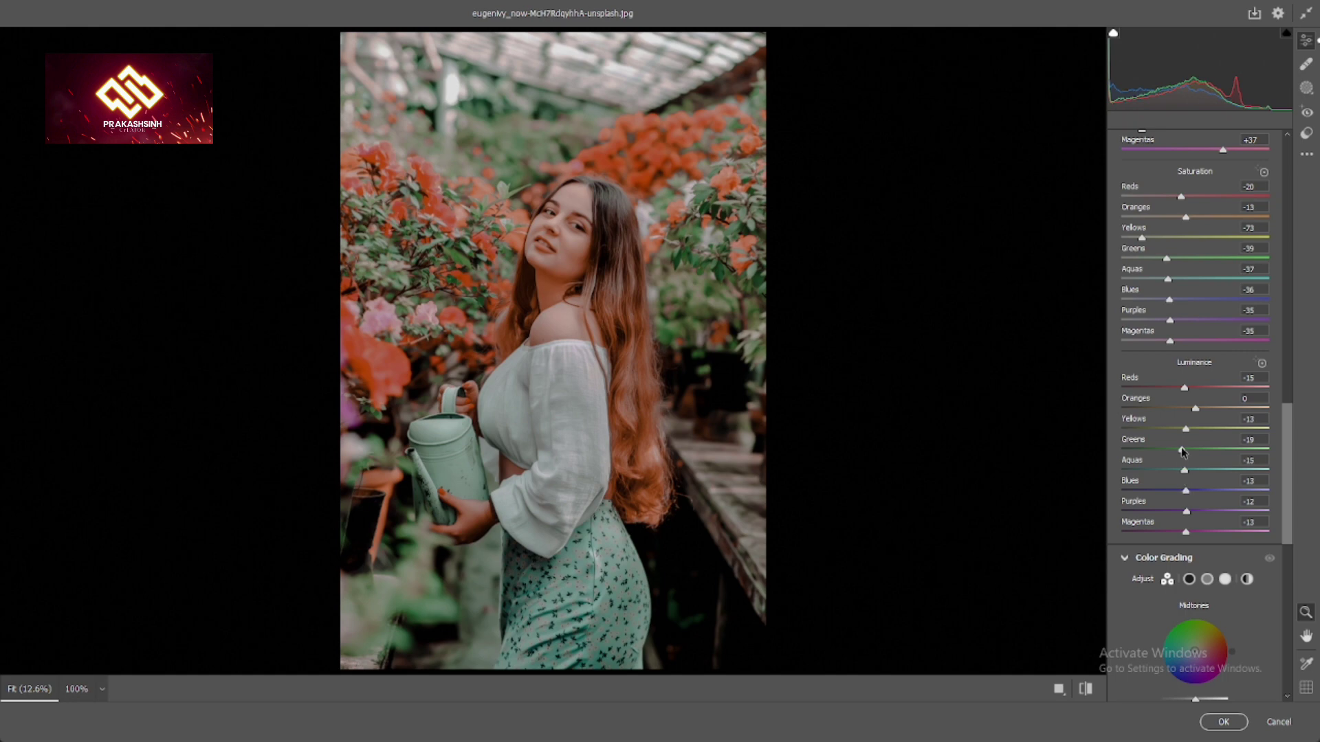
pyautogui.scroll(-2, 1184, 447)
pyautogui.scroll(-1, 1182, 434)
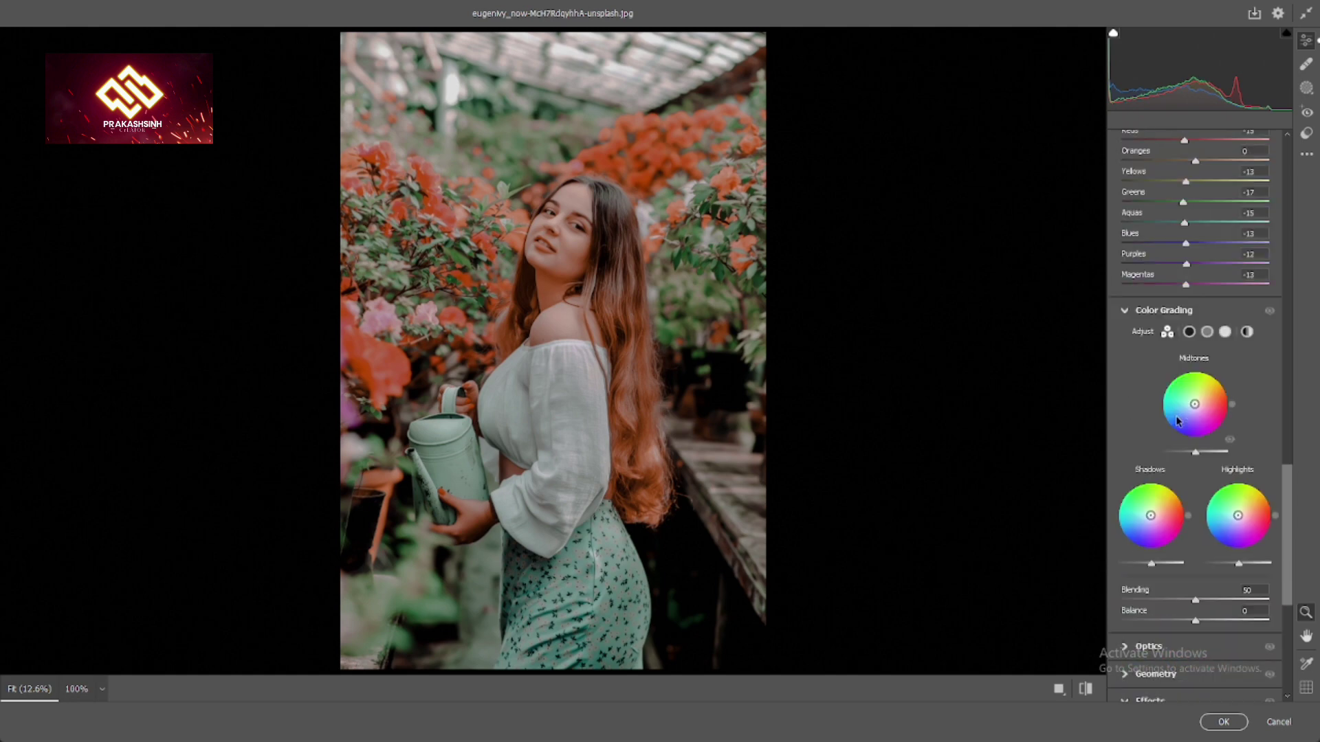
pyautogui.scroll(2, 1182, 419)
pyautogui.scroll(3, 1183, 405)
pyautogui.scroll(3, 1183, 404)
pyautogui.scroll(2, 1184, 392)
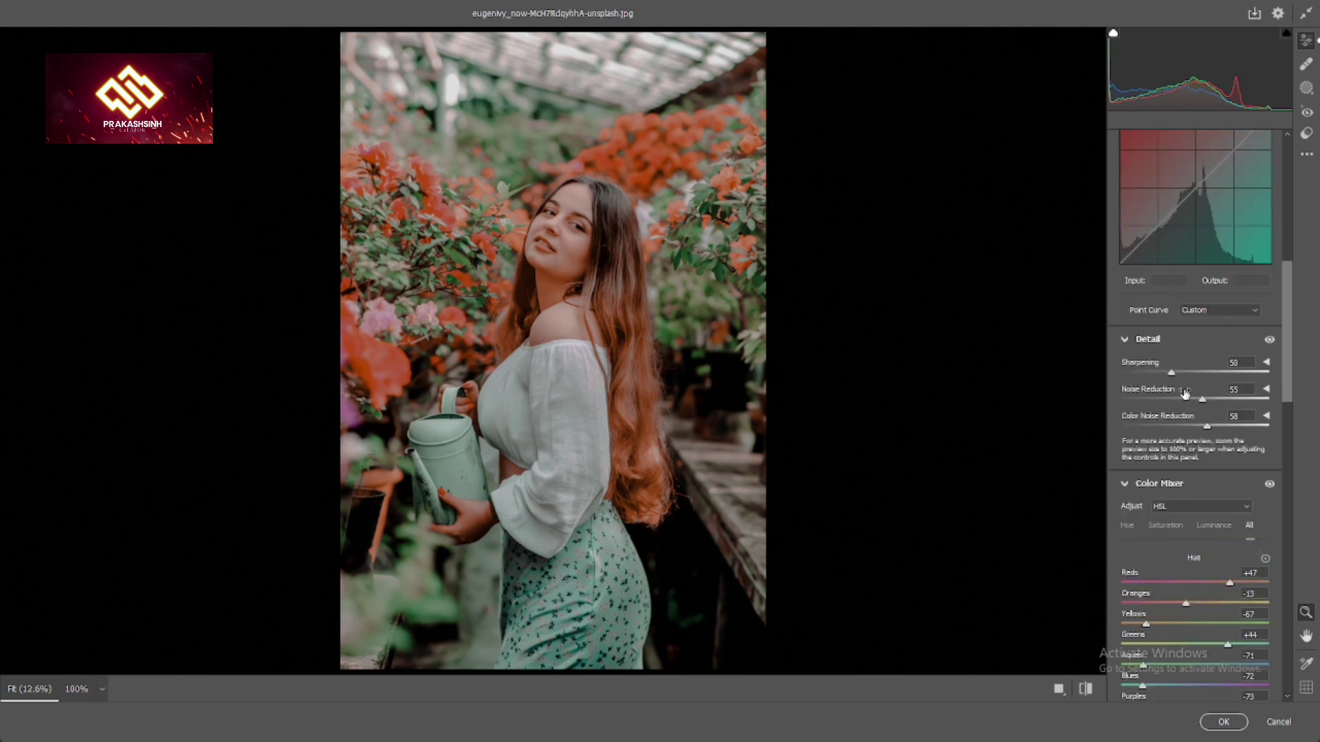
pyautogui.scroll(2, 1184, 381)
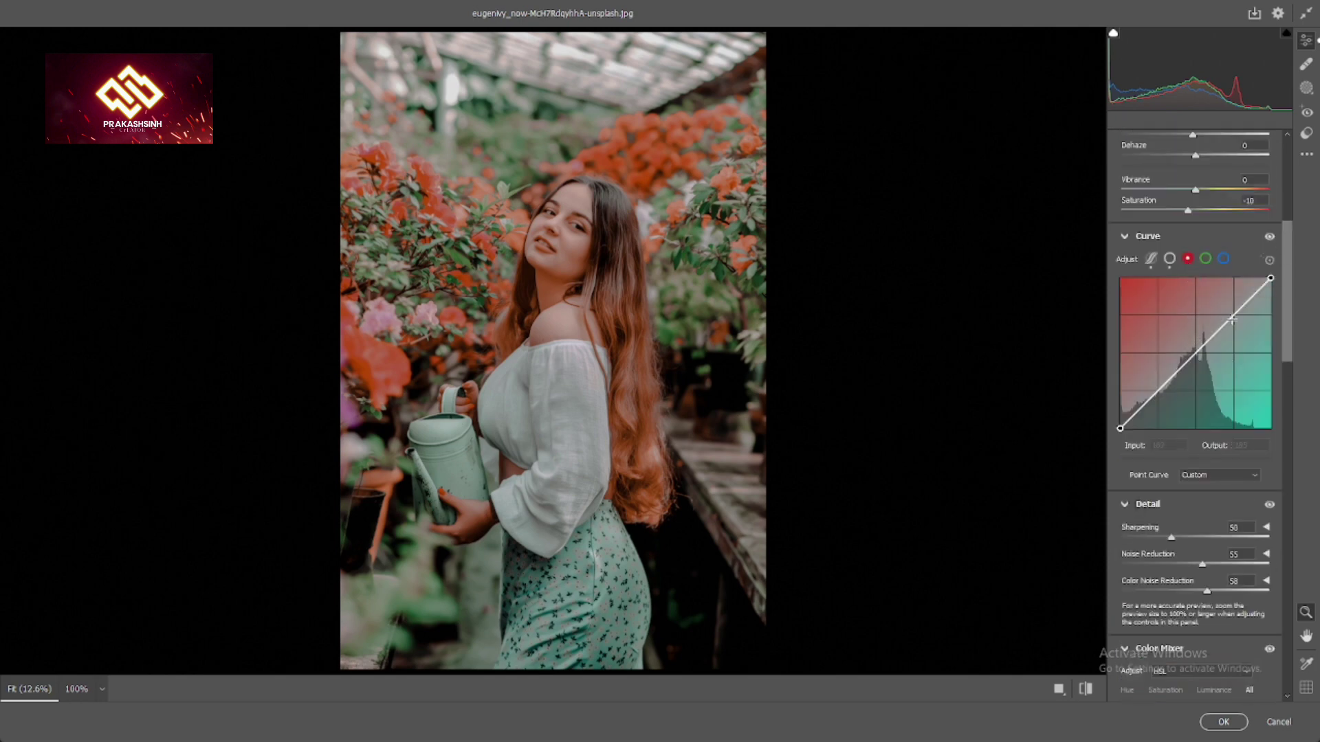
# - Add highlight, midtone and shadow points to the red curve, raising highlight red and lowering shadow red
pyautogui.click(1234, 315)
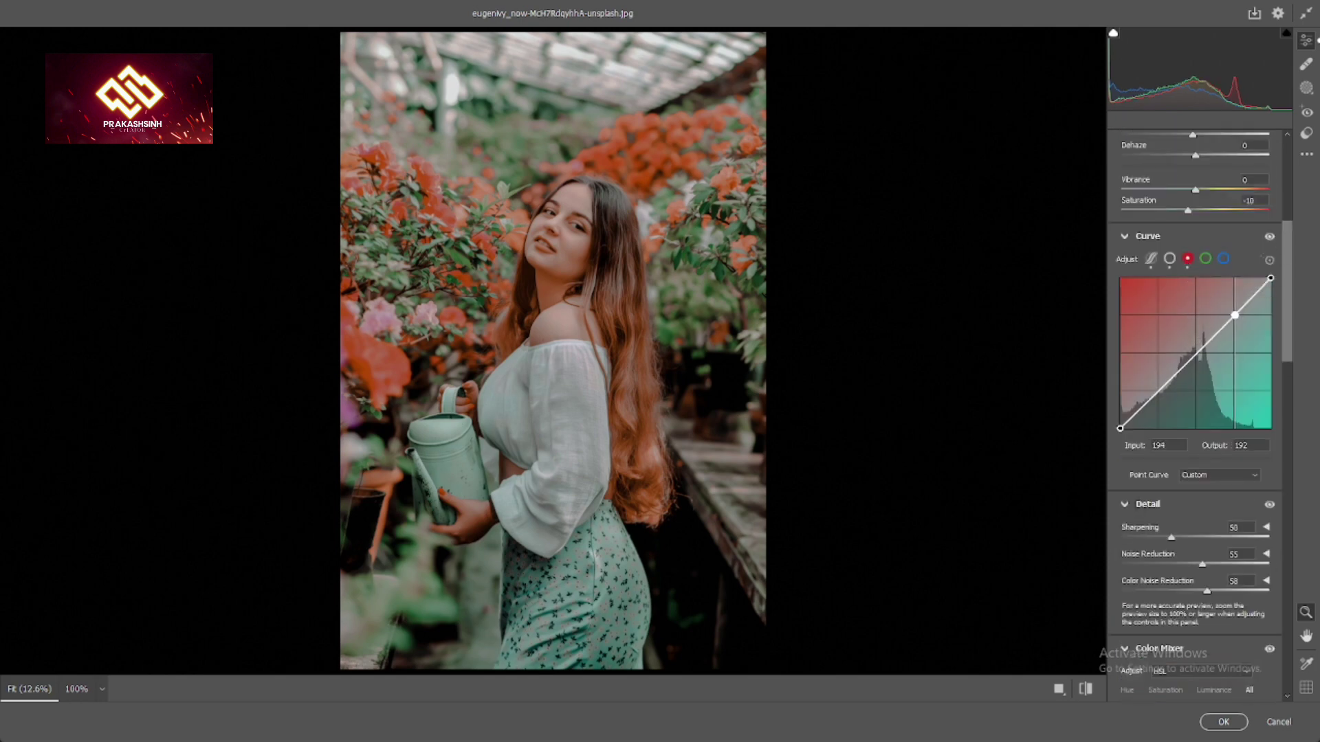
pyautogui.moveTo(1236, 315); pyautogui.dragTo(1238, 313)
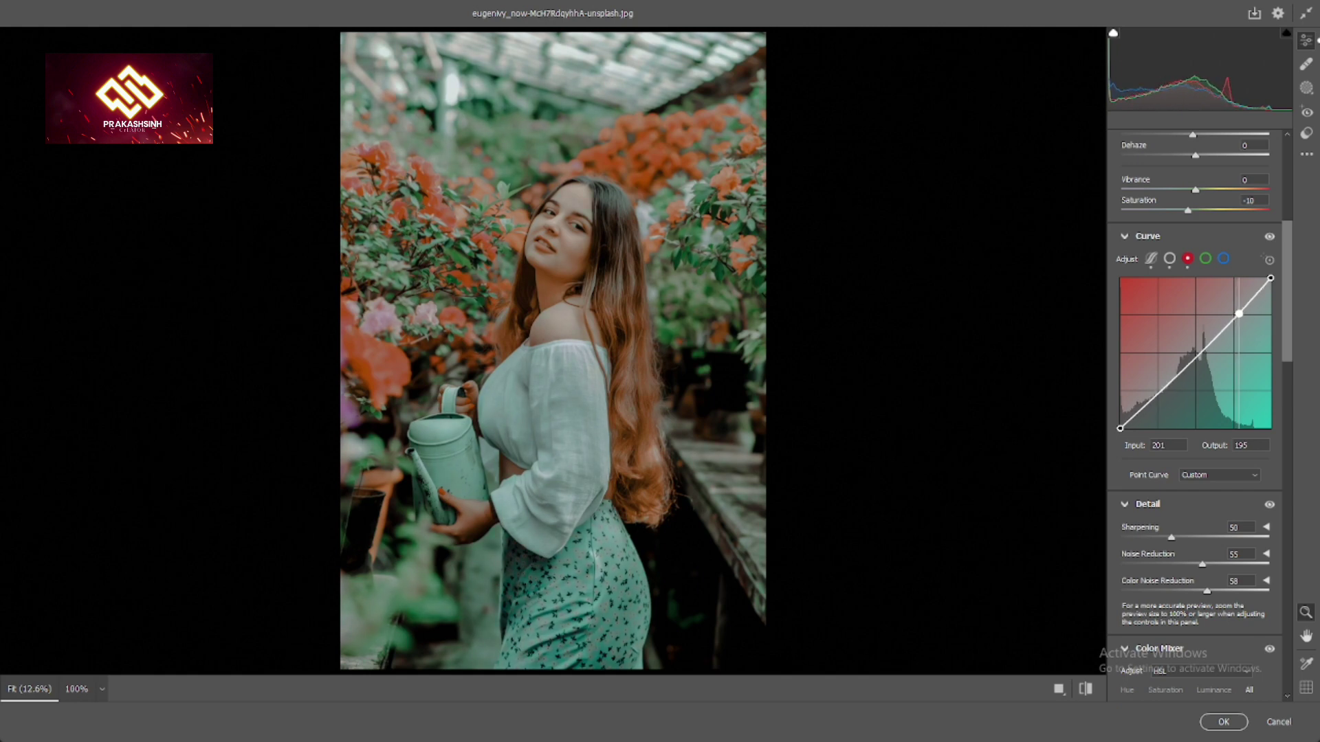
pyautogui.moveTo(1238, 313); pyautogui.dragTo(1233, 308)
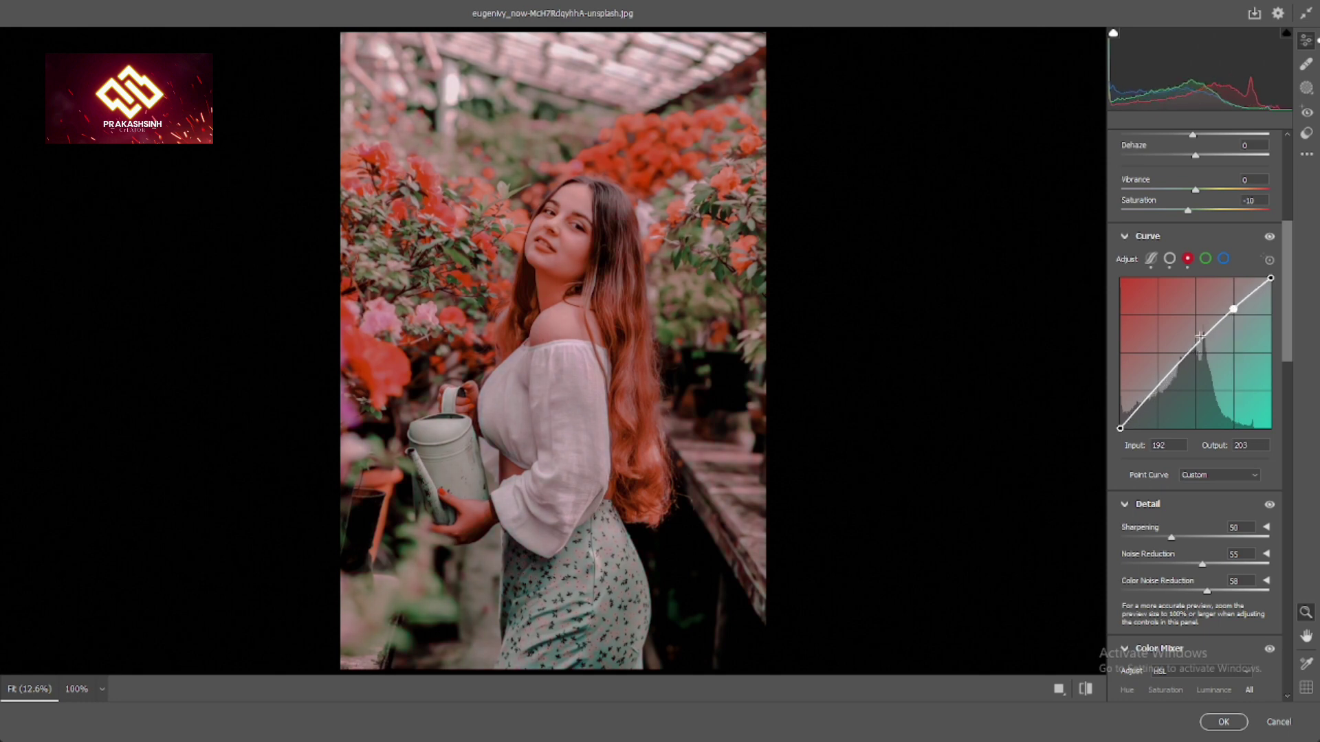
pyautogui.moveTo(1194, 344); pyautogui.dragTo(1196, 351)
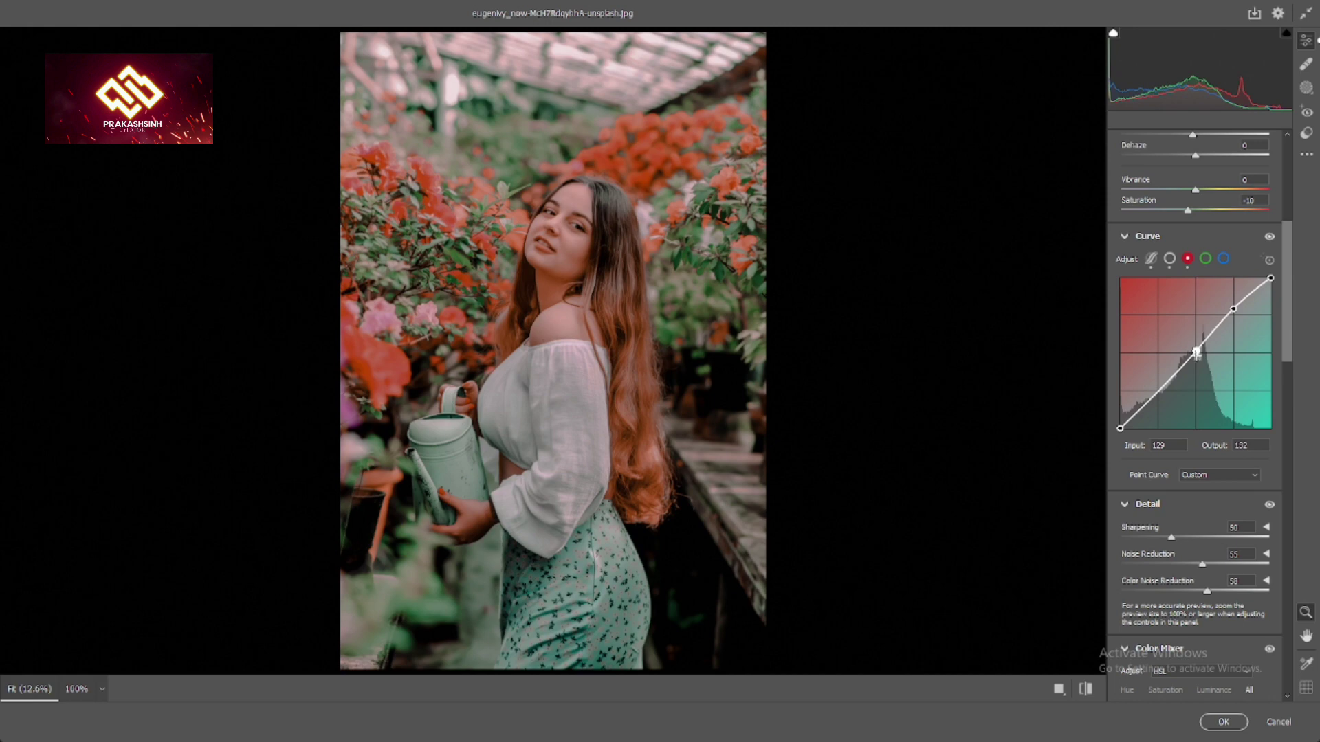
pyautogui.moveTo(1153, 392); pyautogui.dragTo(1158, 396)
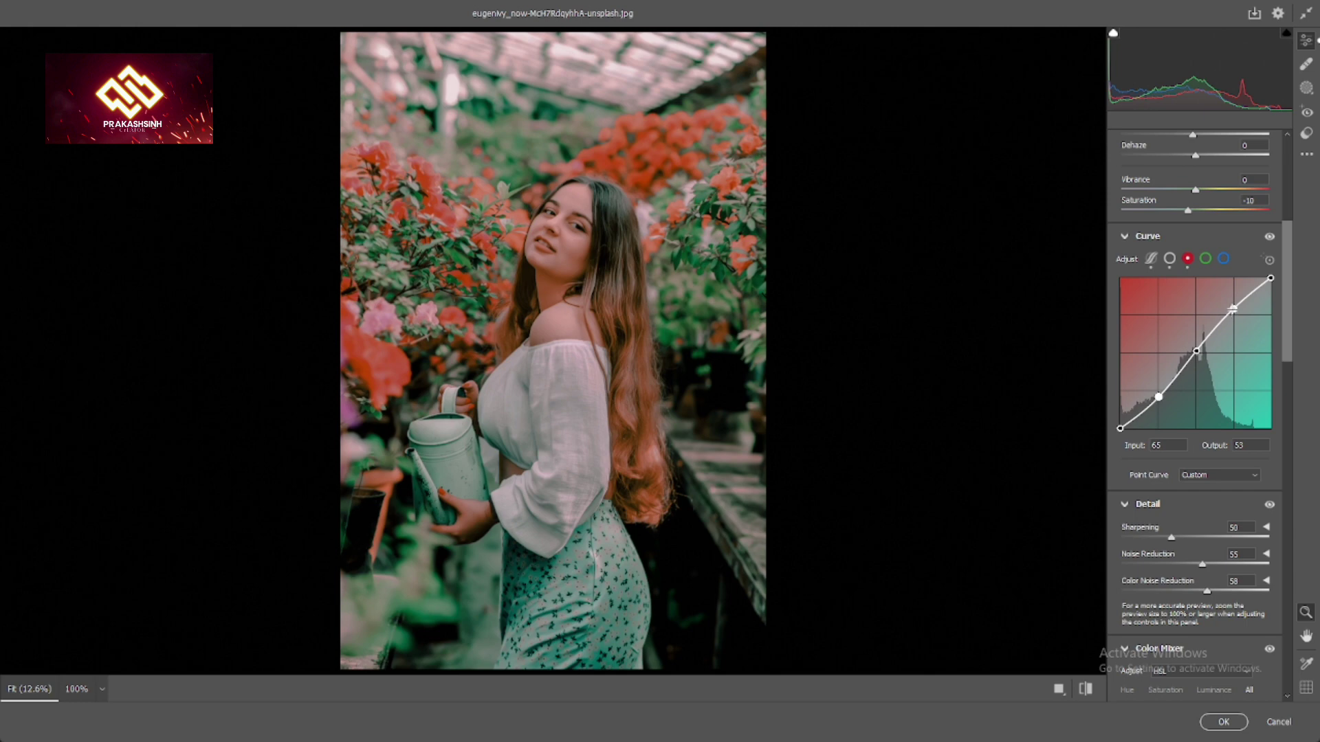
pyautogui.moveTo(1233, 309); pyautogui.dragTo(1234, 311)
# - Bend the green channel curve into a three-point S, lifting upper-tone green and trimming shadow green
pyautogui.click(1205, 259)
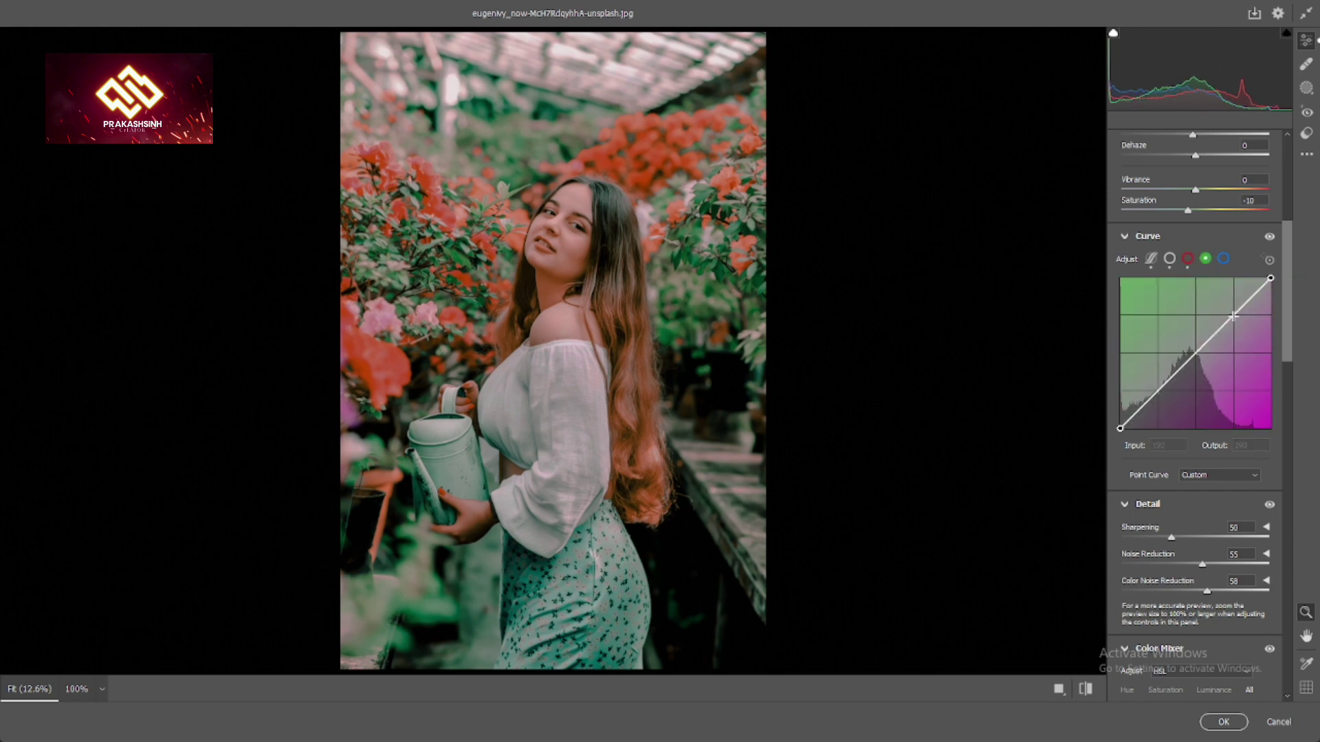
pyautogui.moveTo(1233, 316); pyautogui.dragTo(1233, 309)
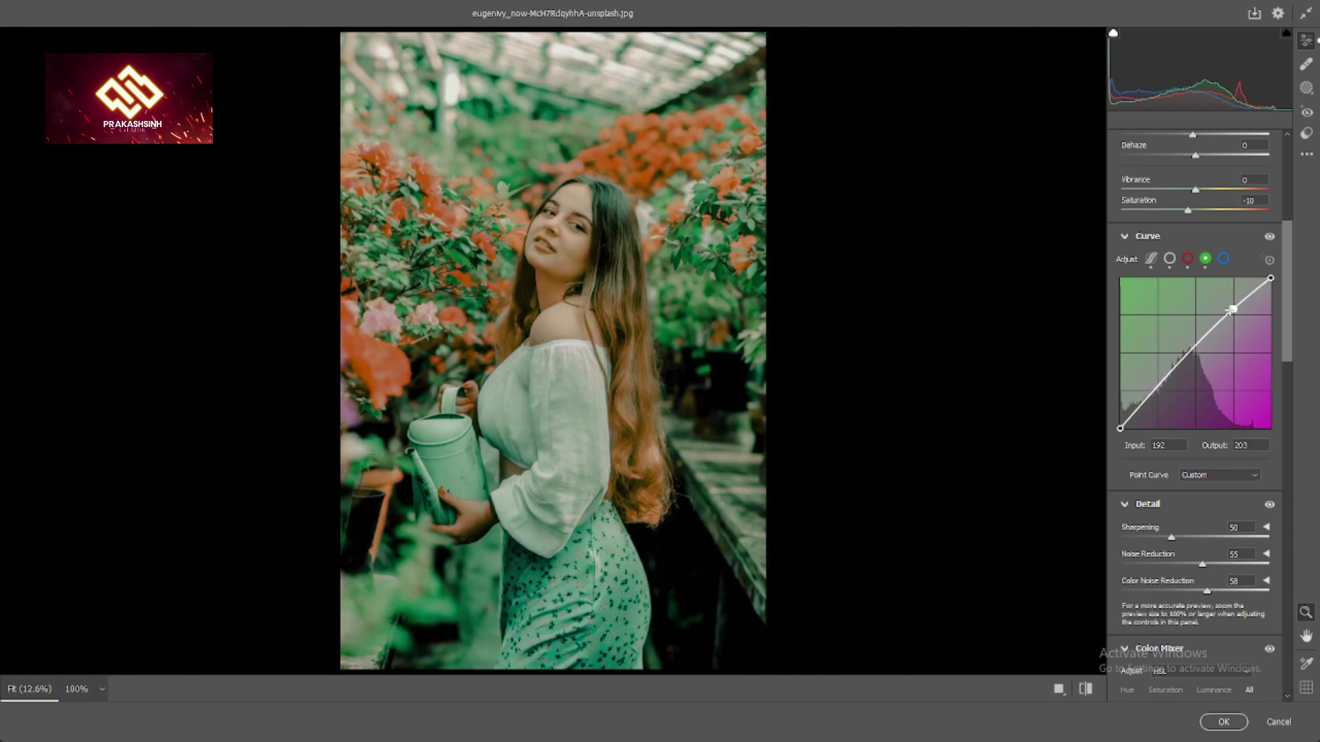
pyautogui.moveTo(1187, 346); pyautogui.dragTo(1158, 393)
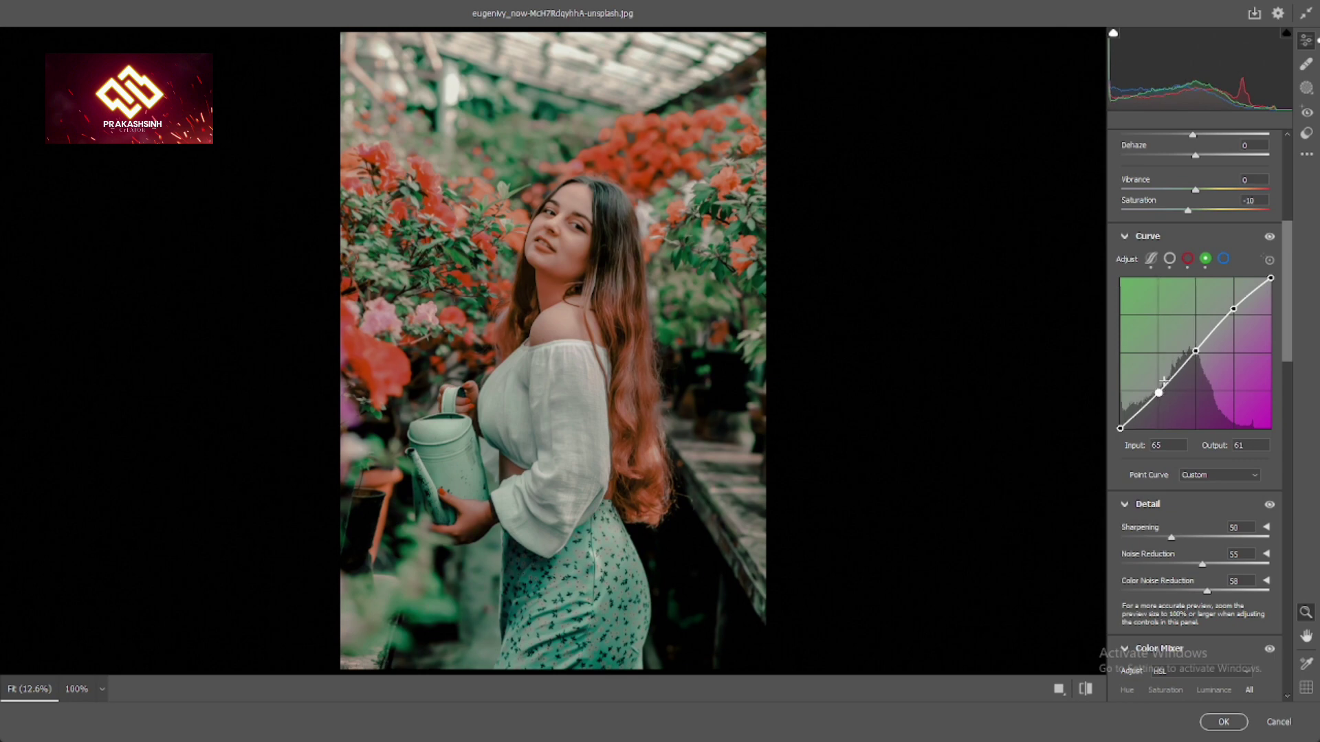
pyautogui.moveTo(1233, 308); pyautogui.dragTo(1238, 302)
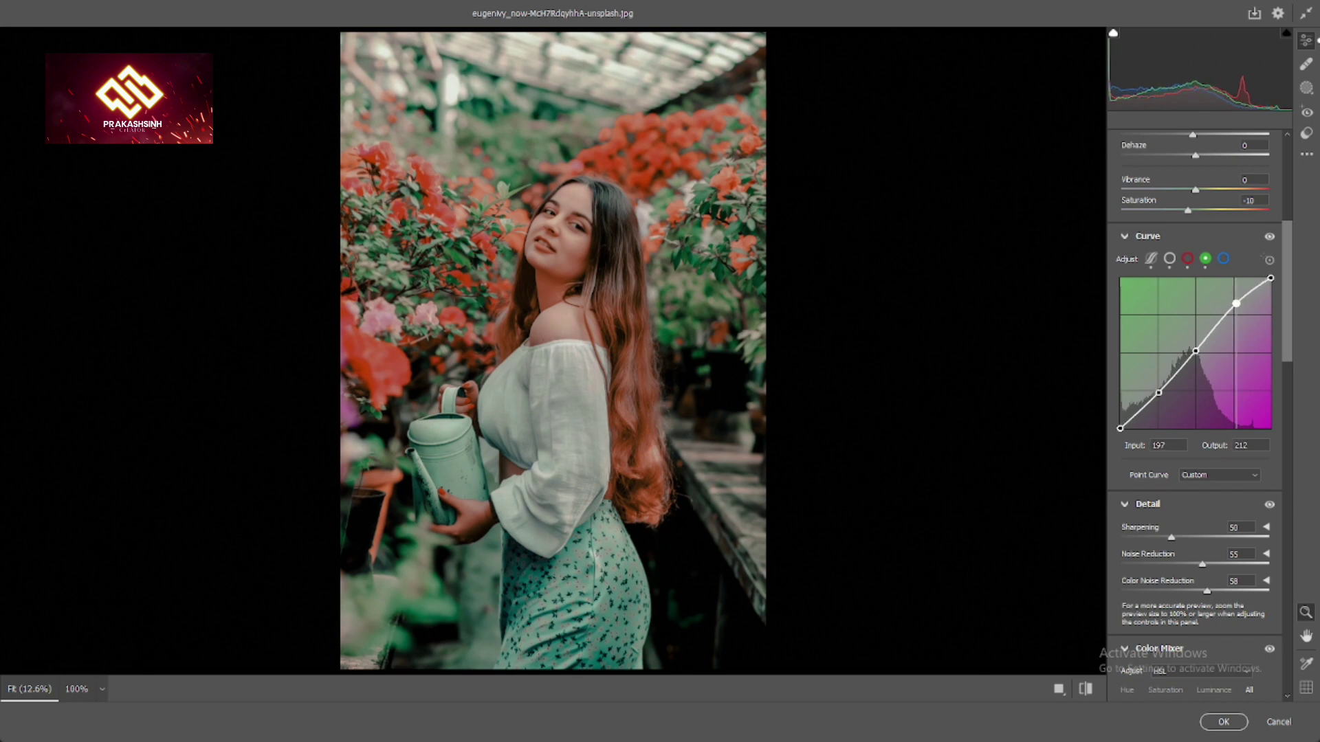
pyautogui.moveTo(1238, 303); pyautogui.dragTo(1229, 306)
pyautogui.moveTo(1229, 306); pyautogui.dragTo(1233, 307)
# - Add and fine-tune highlight, midtone and shadow points on the blue curve, lowering blue in shadows
pyautogui.click(1223, 258)
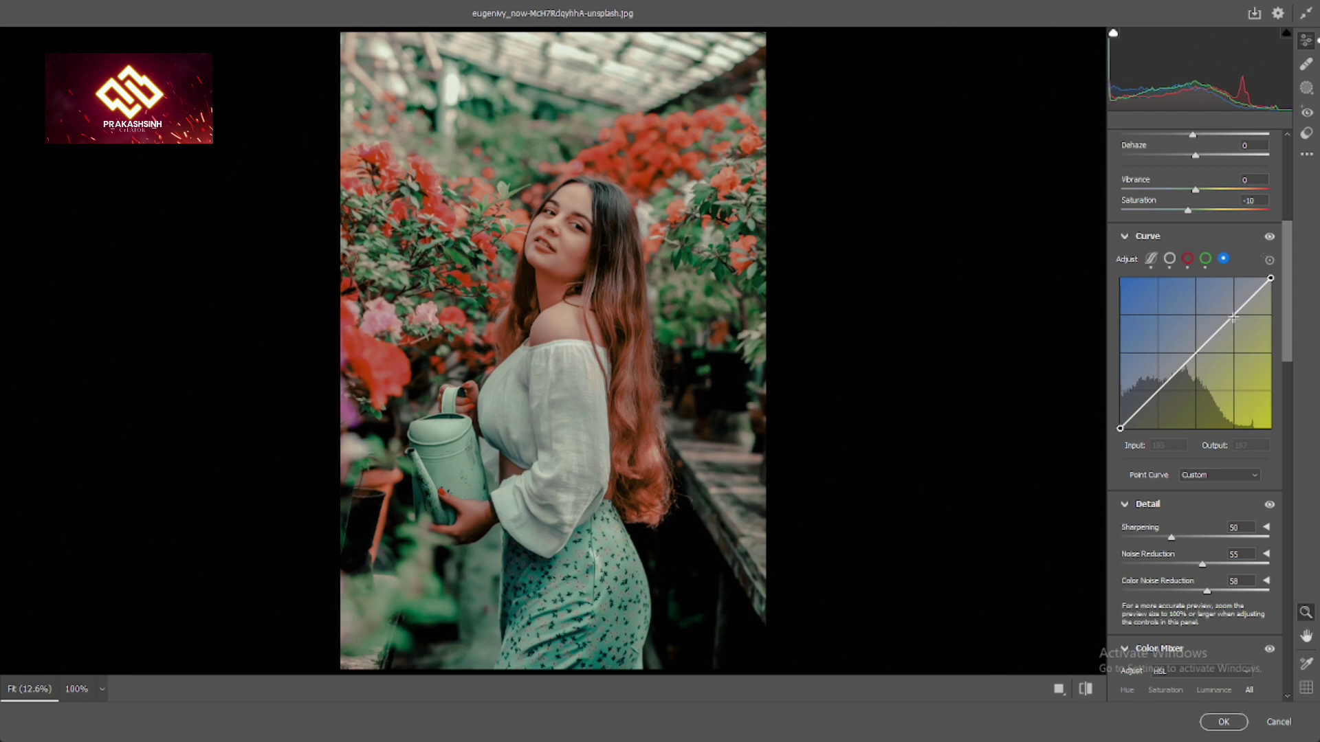
pyautogui.moveTo(1235, 316); pyautogui.dragTo(1234, 310)
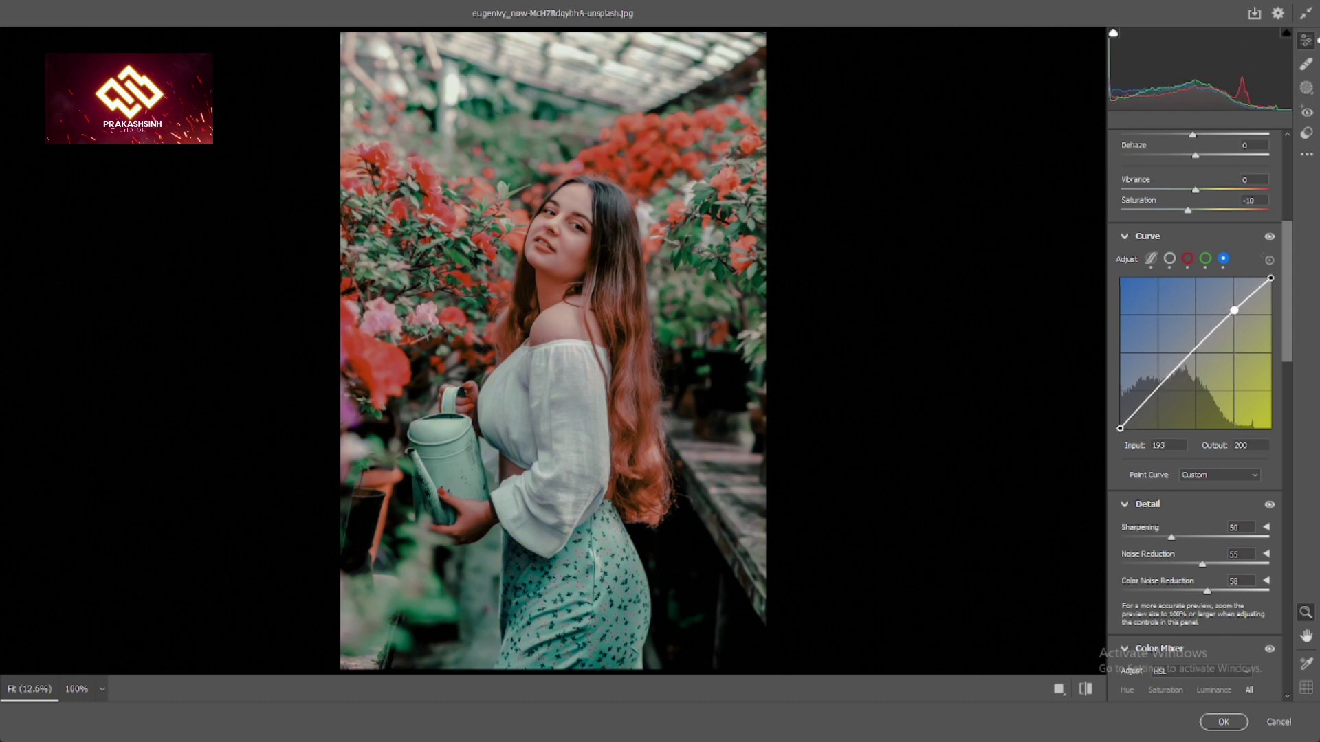
pyautogui.moveTo(1234, 311); pyautogui.dragTo(1236, 315)
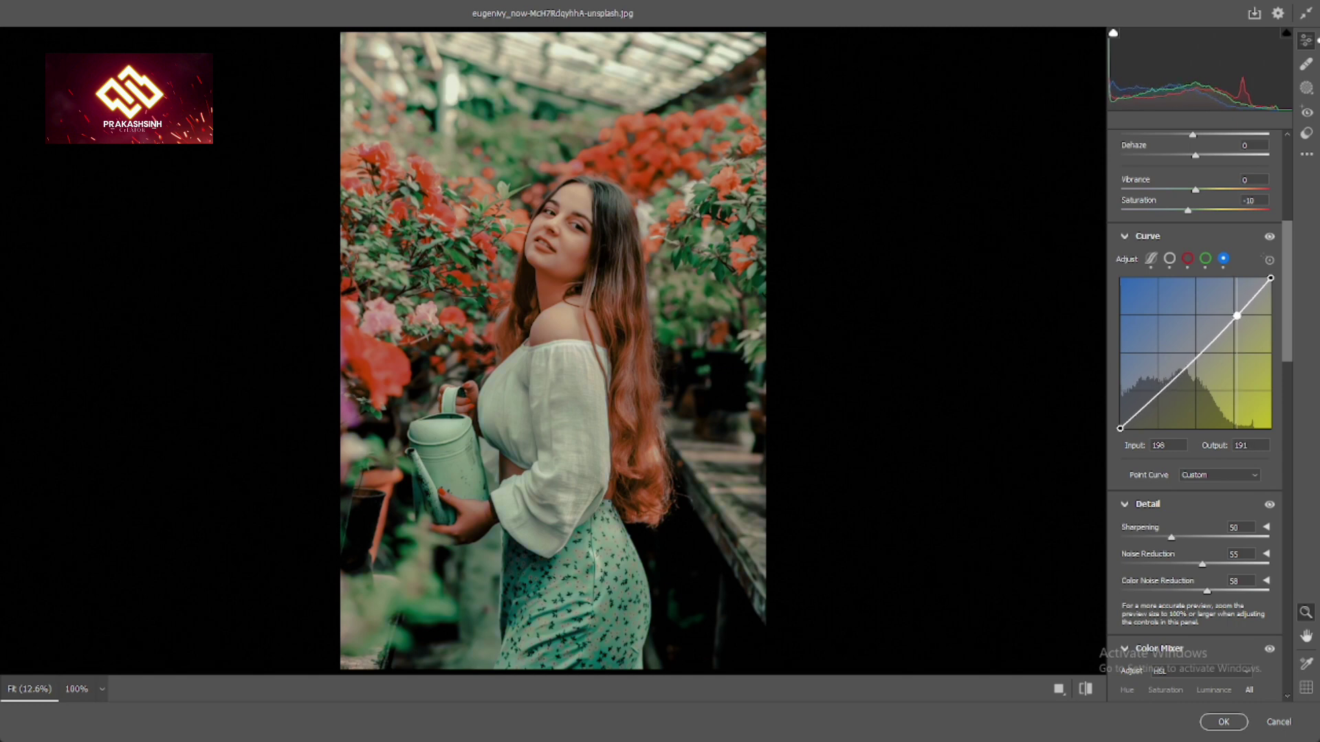
pyautogui.click(1196, 352)
pyautogui.moveTo(1196, 353); pyautogui.dragTo(1195, 354)
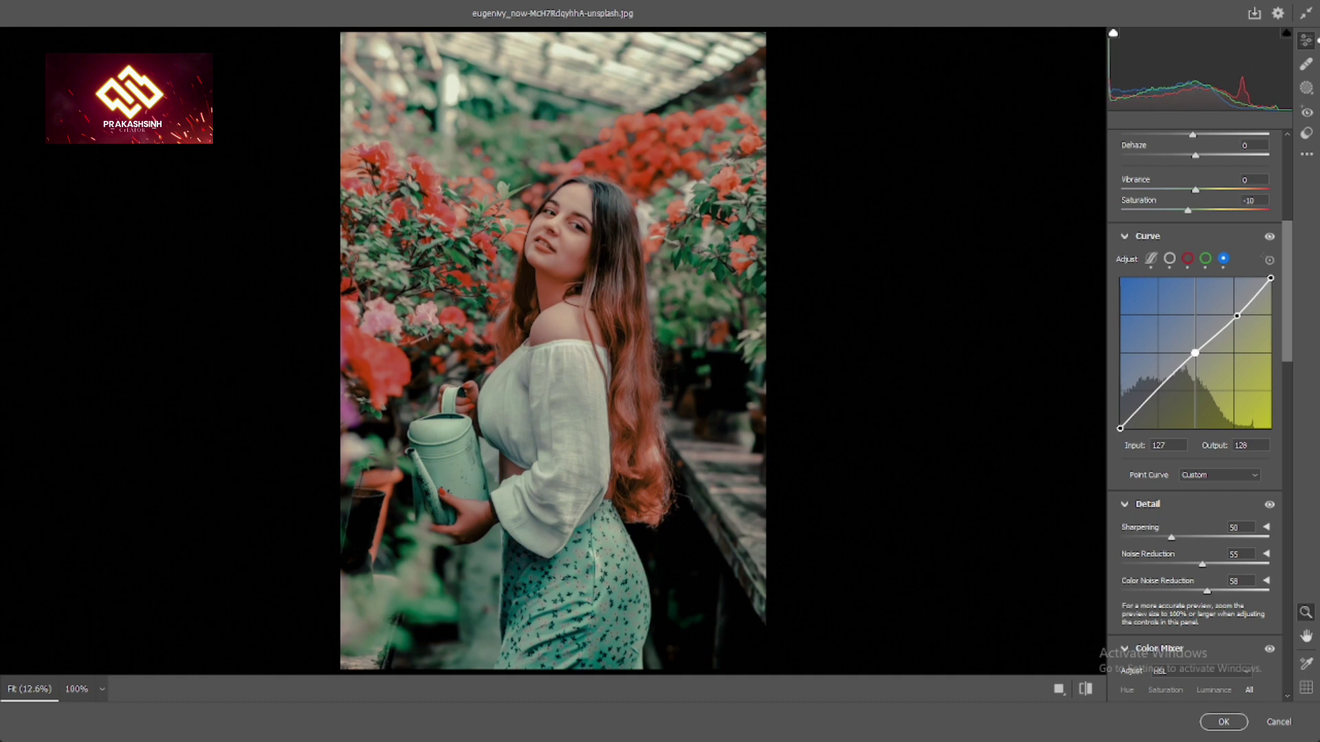
pyautogui.click(1157, 386)
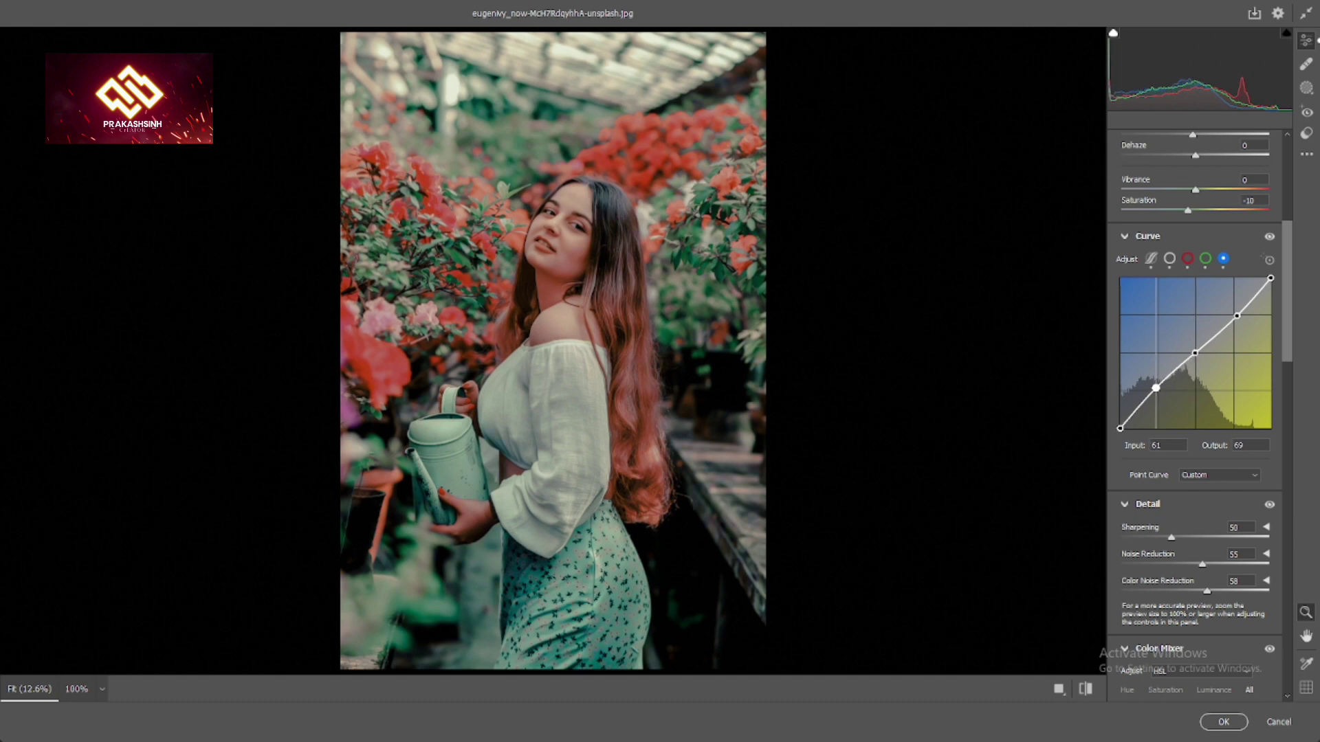
pyautogui.moveTo(1156, 388); pyautogui.dragTo(1158, 395)
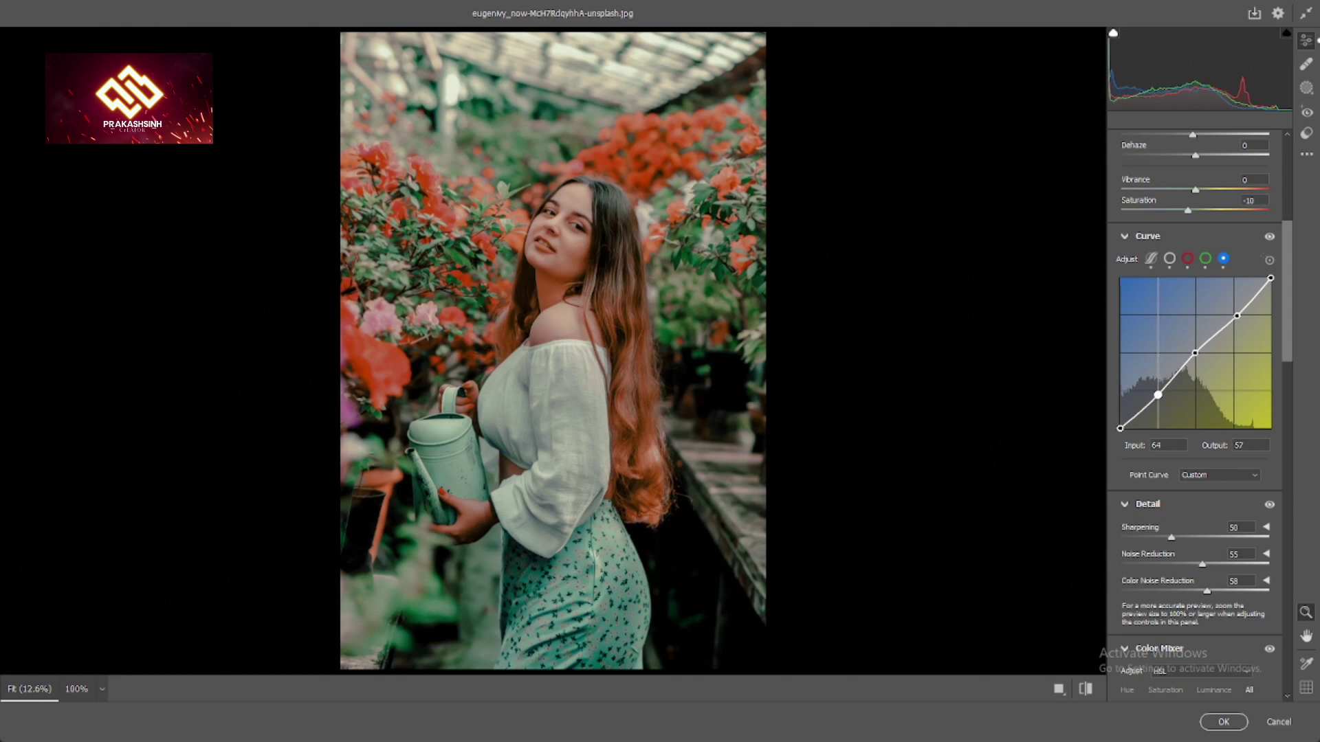
pyautogui.moveTo(1237, 316); pyautogui.dragTo(1233, 310)
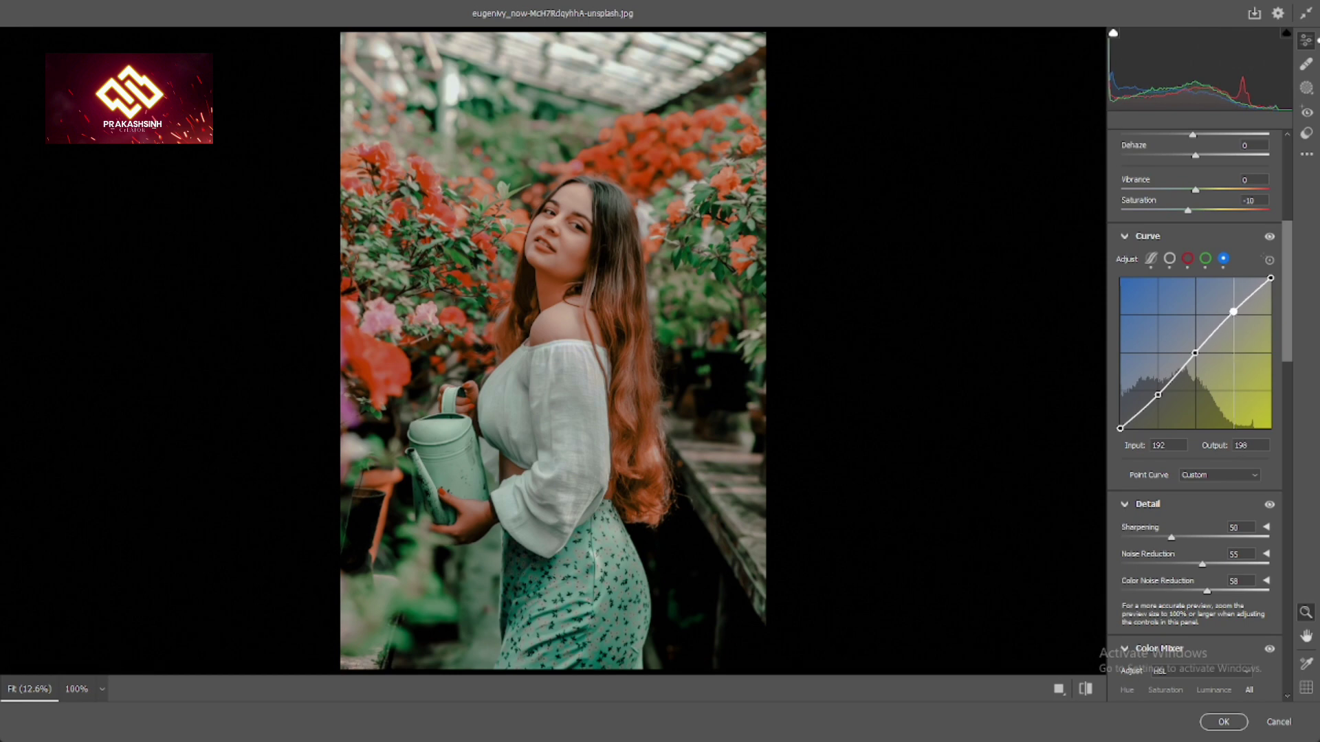
pyautogui.moveTo(1195, 352); pyautogui.dragTo(1195, 350)
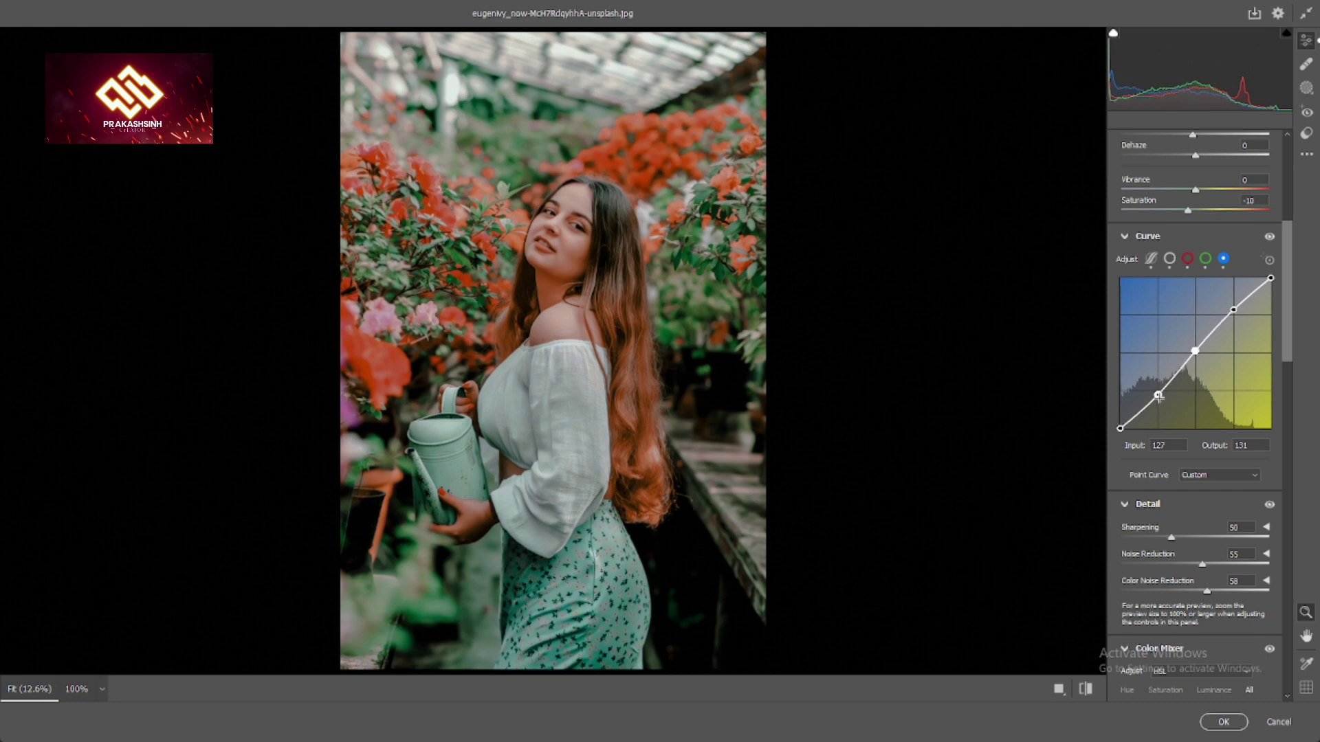
pyautogui.moveTo(1158, 394); pyautogui.dragTo(1158, 396)
# - Drag the red curve's shadow point slightly lower to trim more red from the shadows
pyautogui.click(1205, 258)
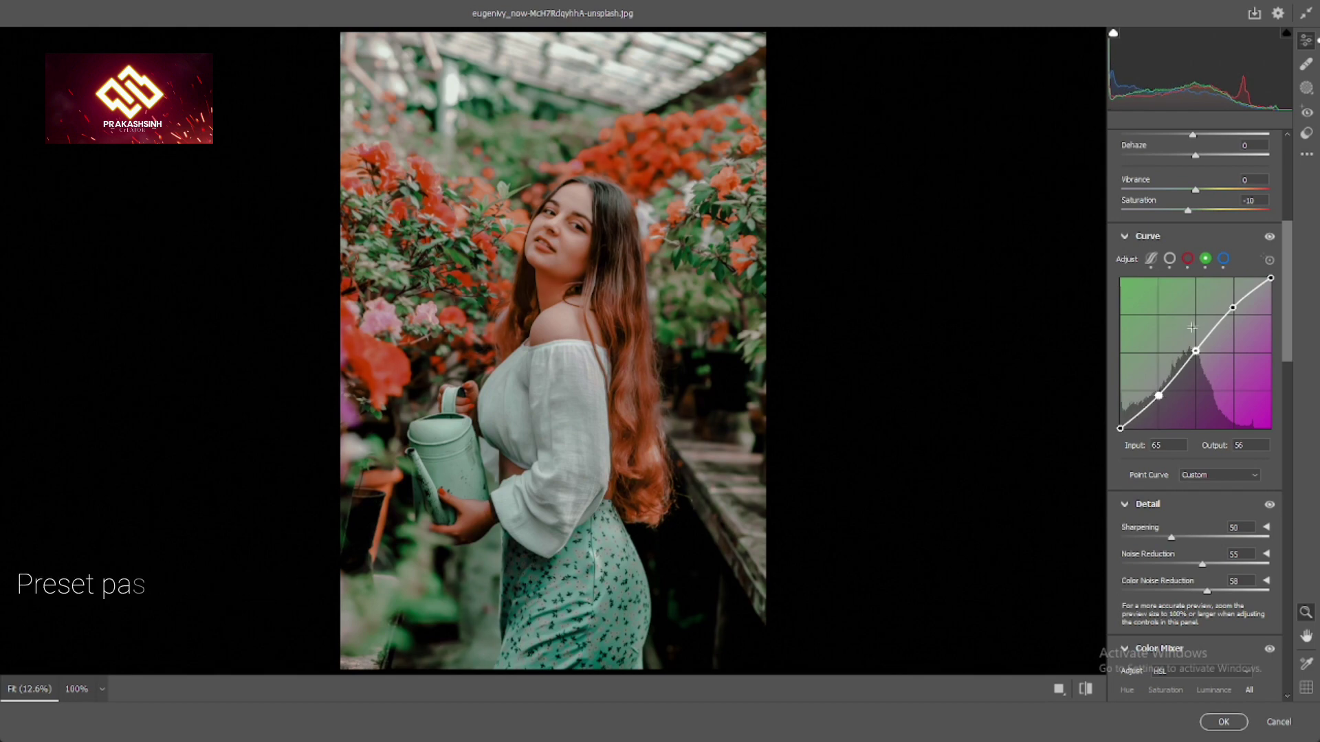
pyautogui.click(1188, 259)
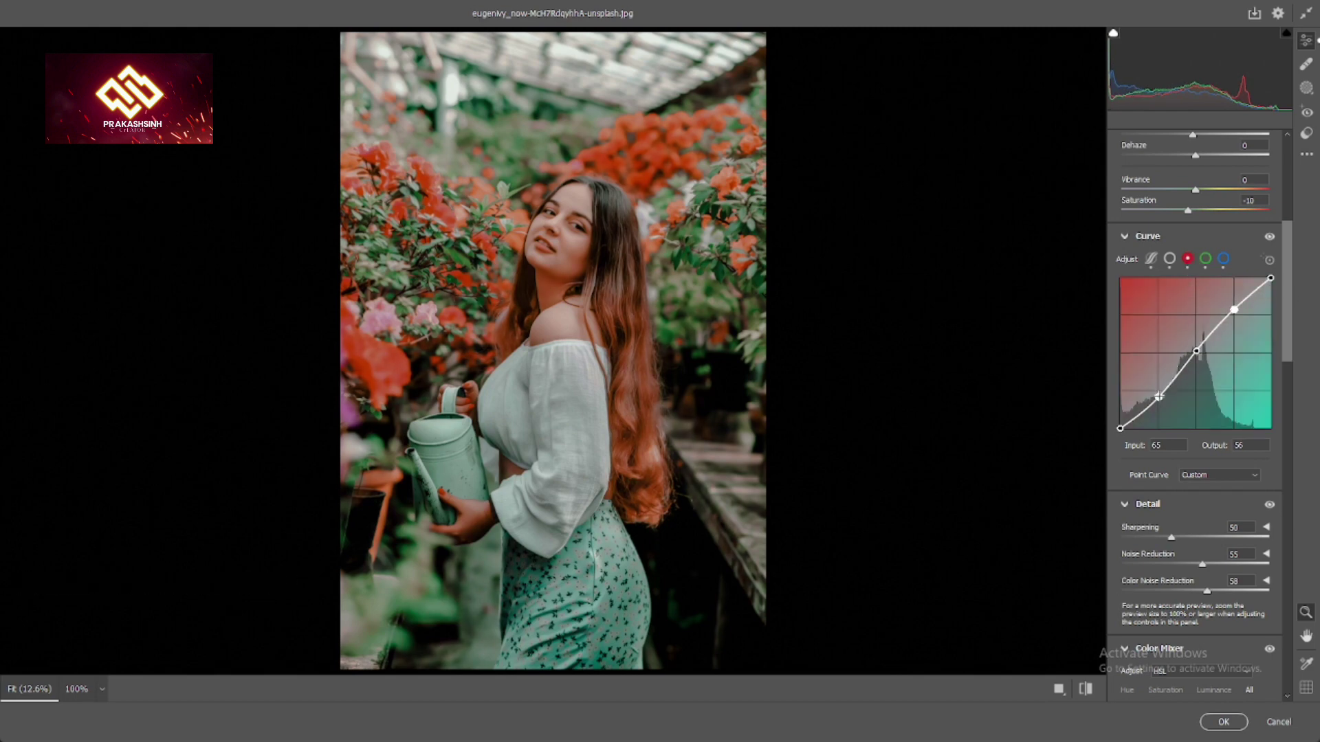
pyautogui.moveTo(1159, 396); pyautogui.dragTo(1160, 399)
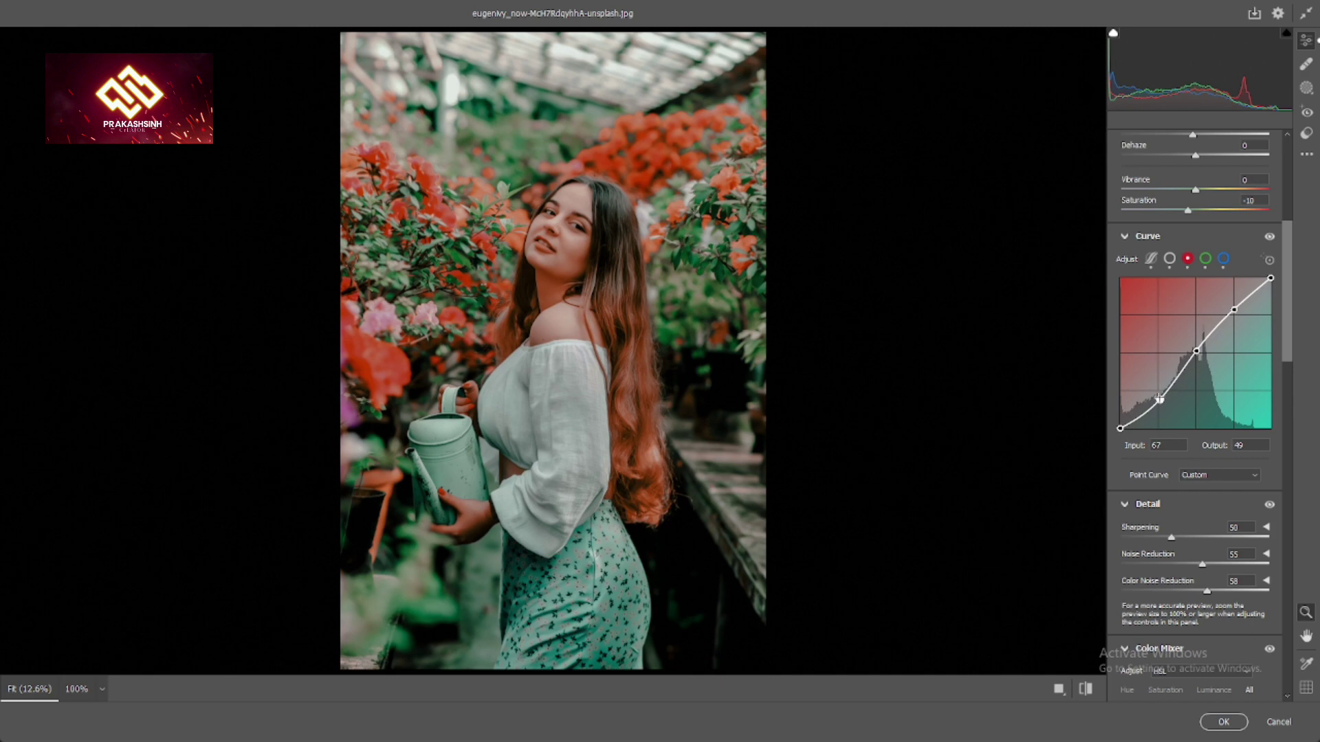
# - On the luminance curve, dim the white point, add a deep-shadow point, and lift blacks to 19
pyautogui.click(1169, 258)
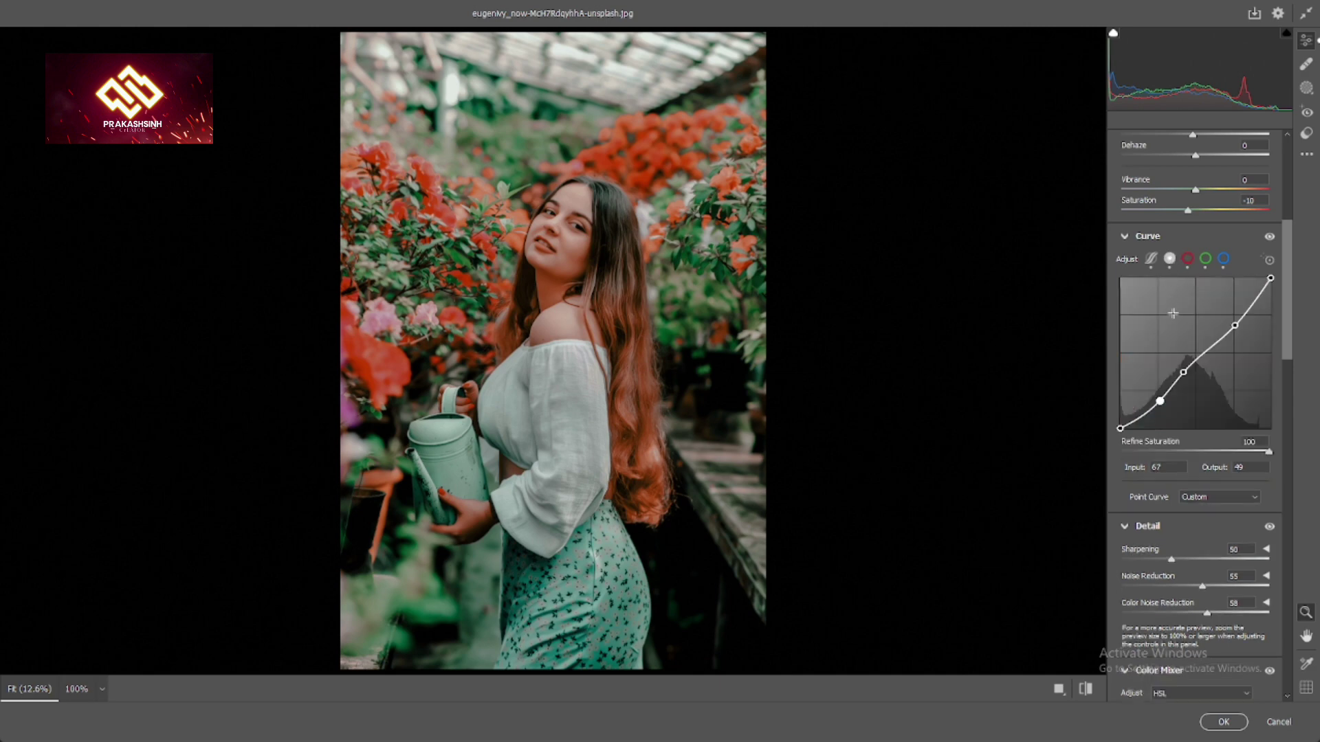
pyautogui.moveTo(1161, 404); pyautogui.dragTo(1159, 400)
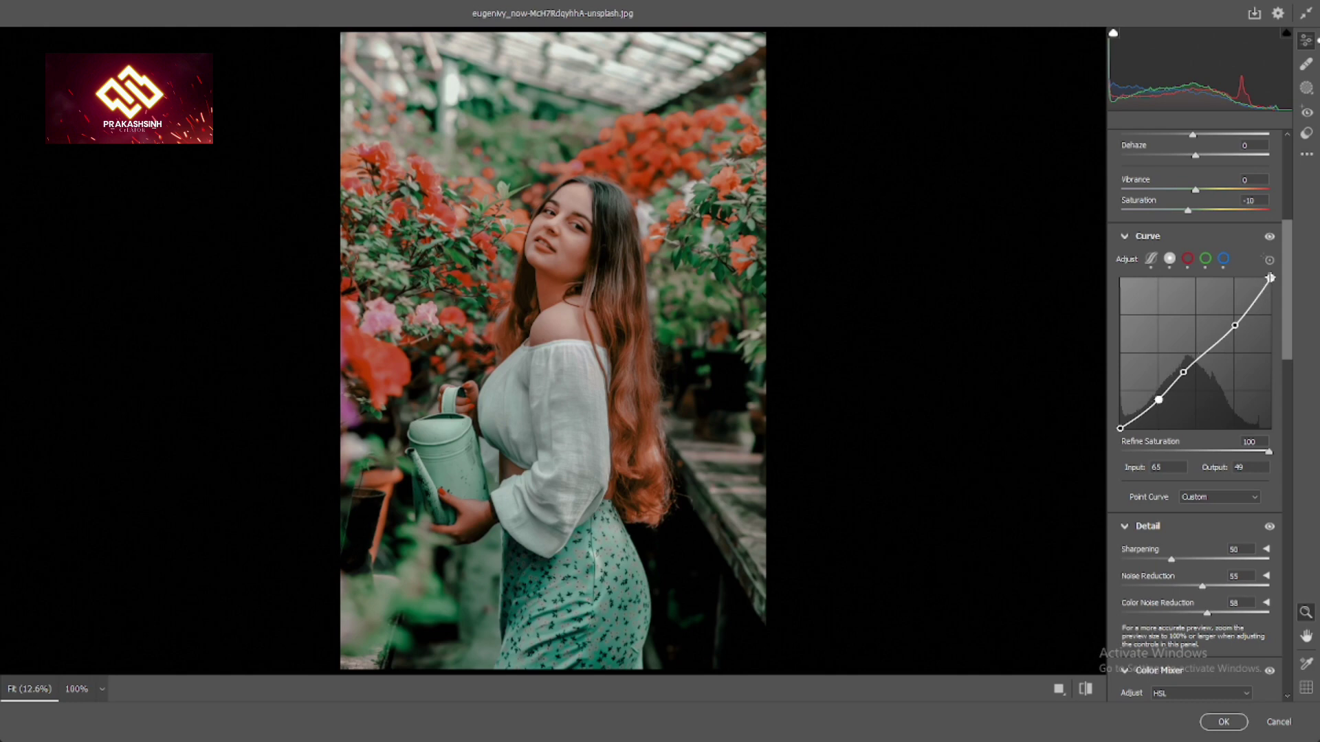
pyautogui.moveTo(1270, 277); pyautogui.dragTo(1271, 294)
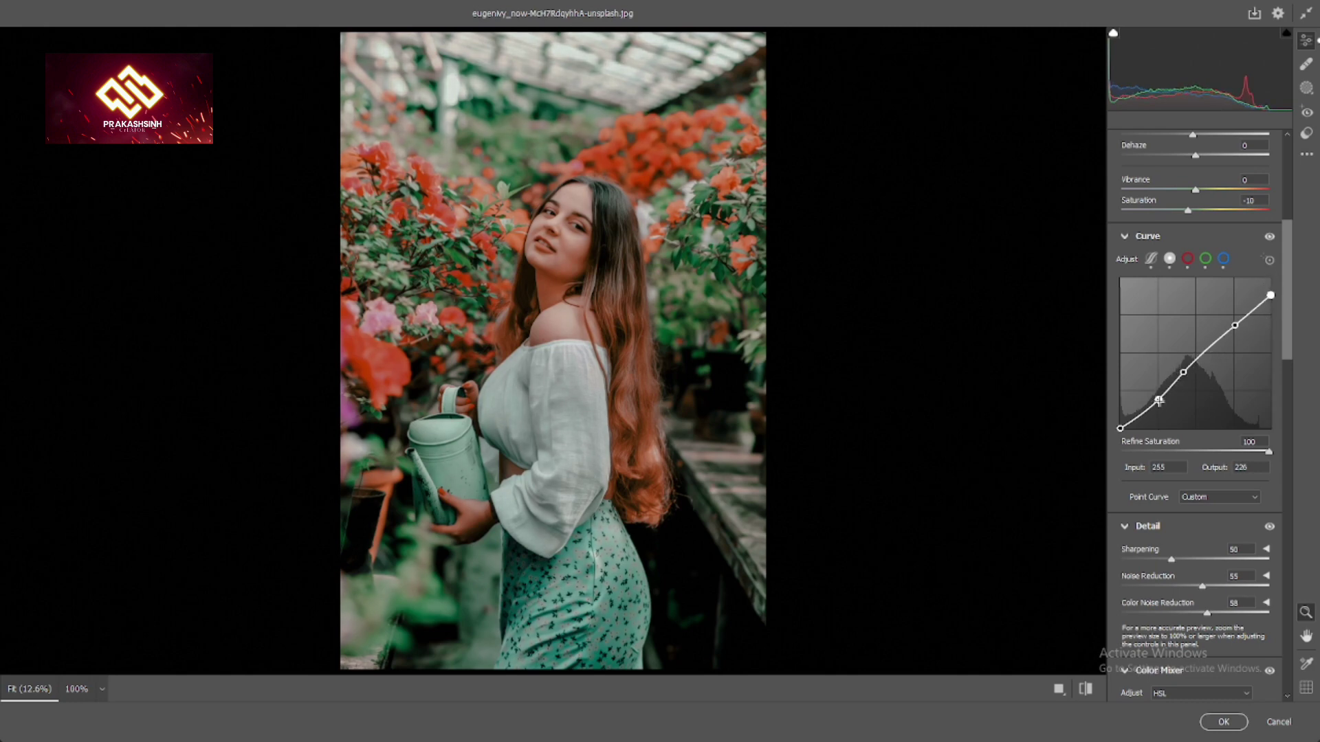
pyautogui.moveTo(1158, 400); pyautogui.dragTo(1157, 398)
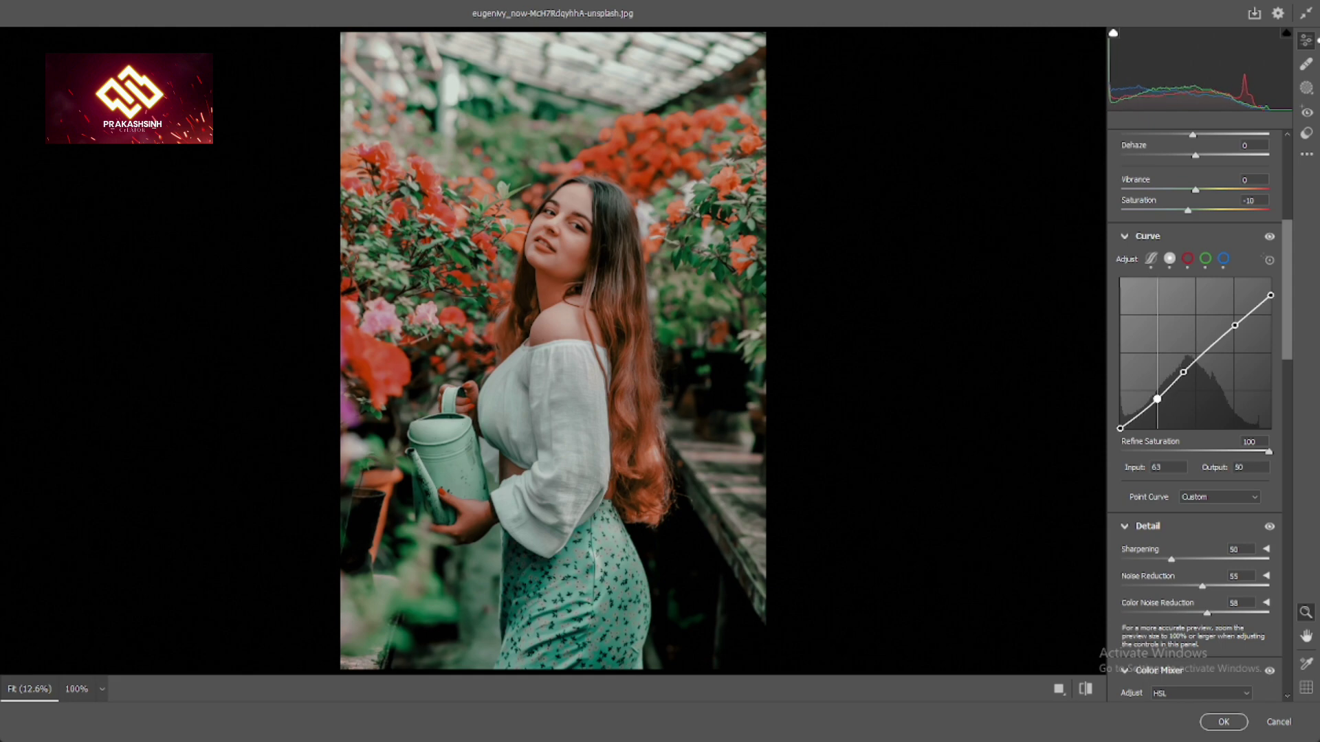
pyautogui.click(1139, 412)
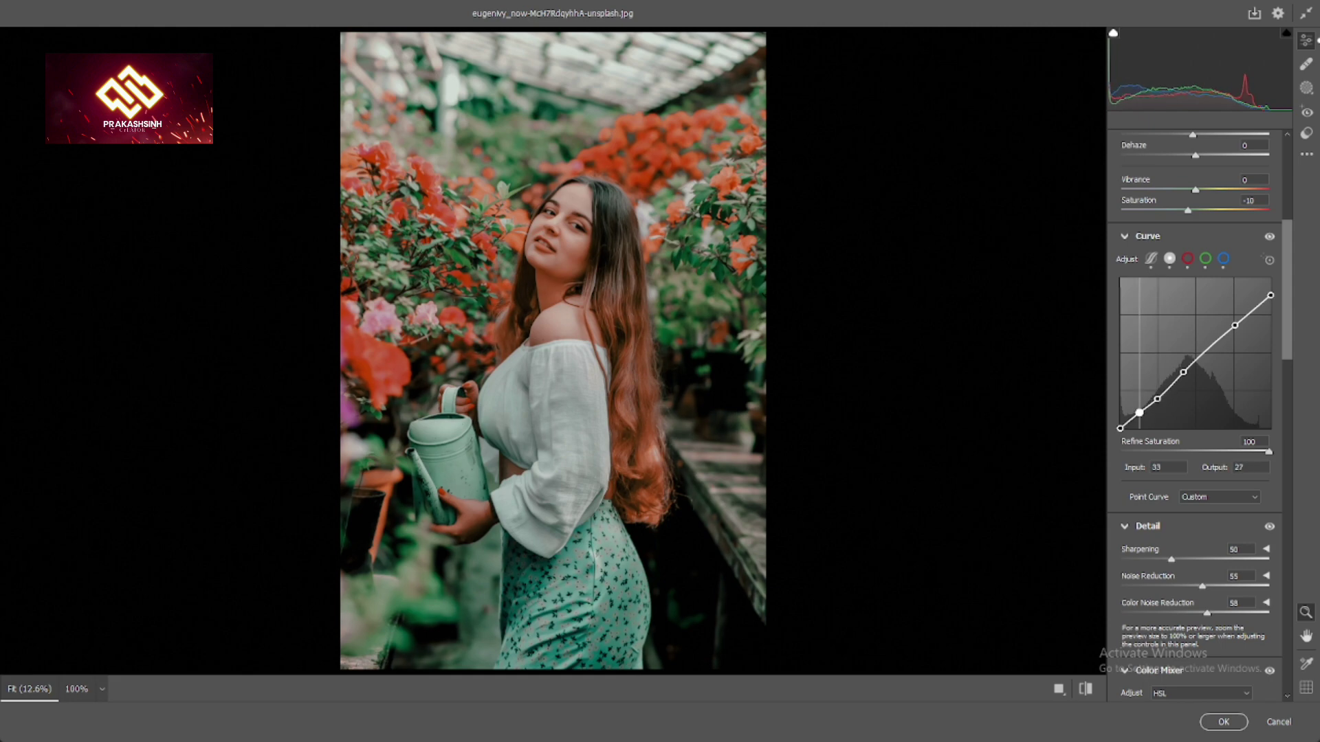
pyautogui.moveTo(1120, 427); pyautogui.dragTo(1120, 417)
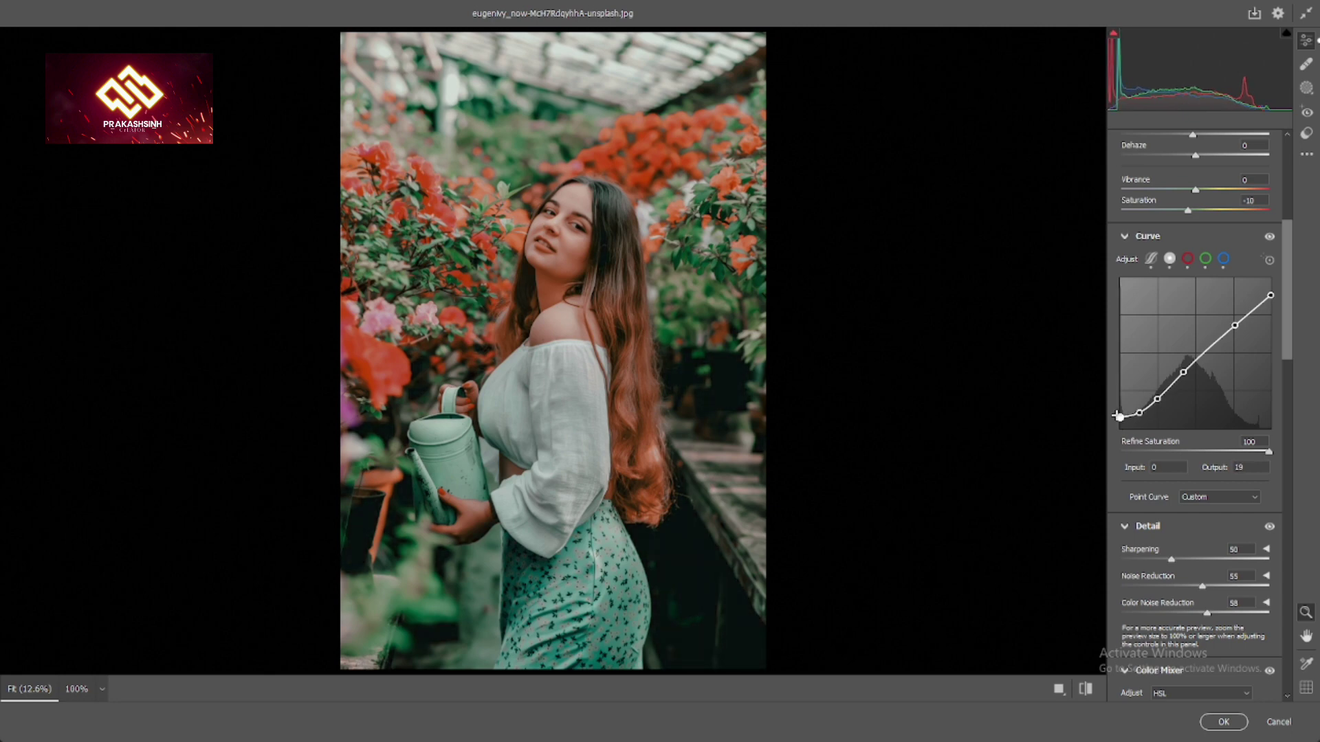
# - Compare the before/after view, then bring up the Color Grading wheels with Highlights selected
pyautogui.press('\\')
pyautogui.press('\\')
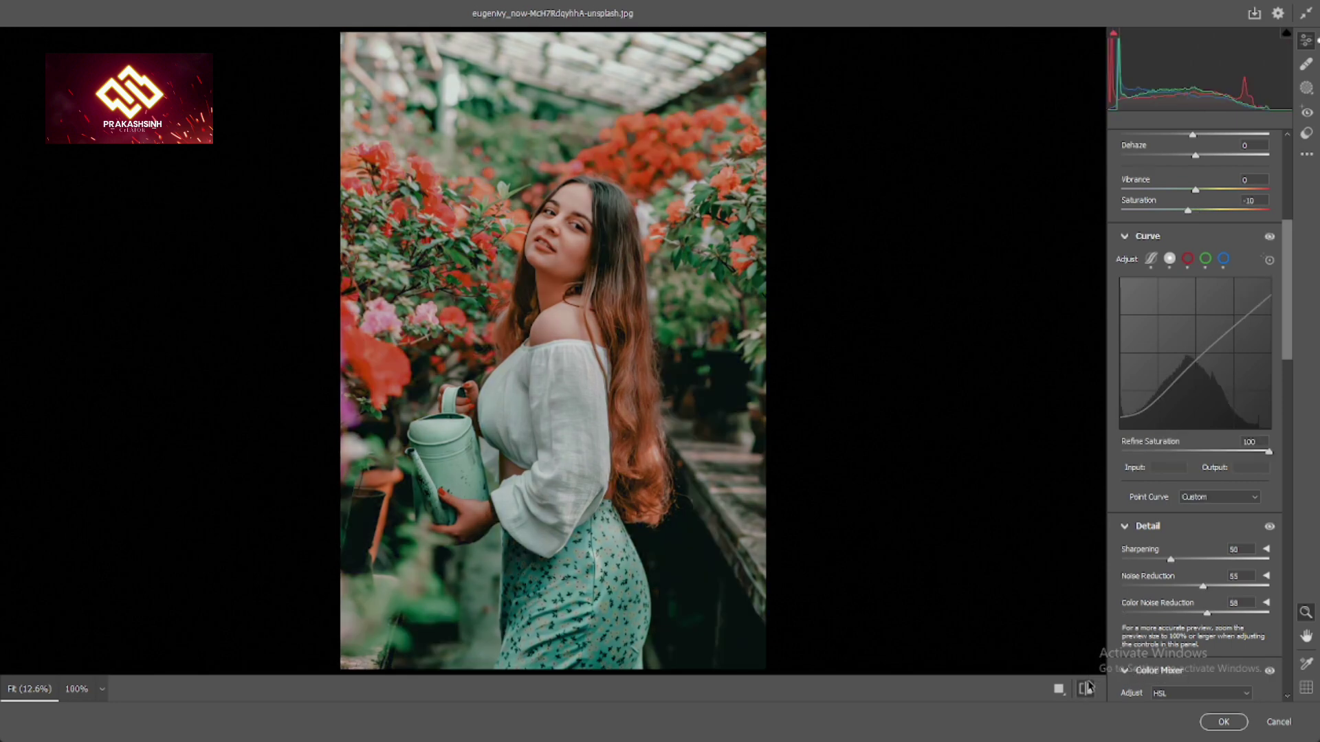
pyautogui.press('\\')
pyautogui.press('\\')
pyautogui.scroll(-4, 1175, 533)
pyautogui.scroll(-4, 1194, 460)
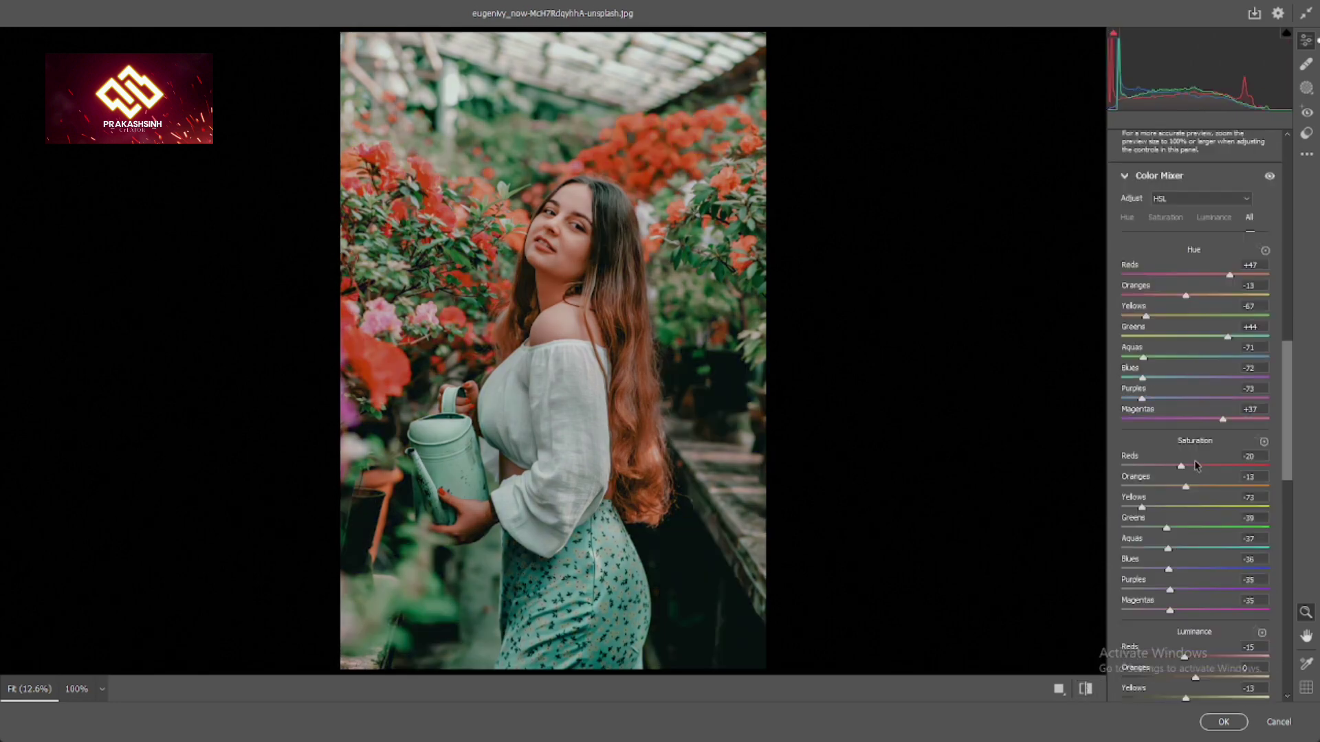
pyautogui.scroll(-4, 1194, 460)
pyautogui.scroll(-4, 1194, 460)
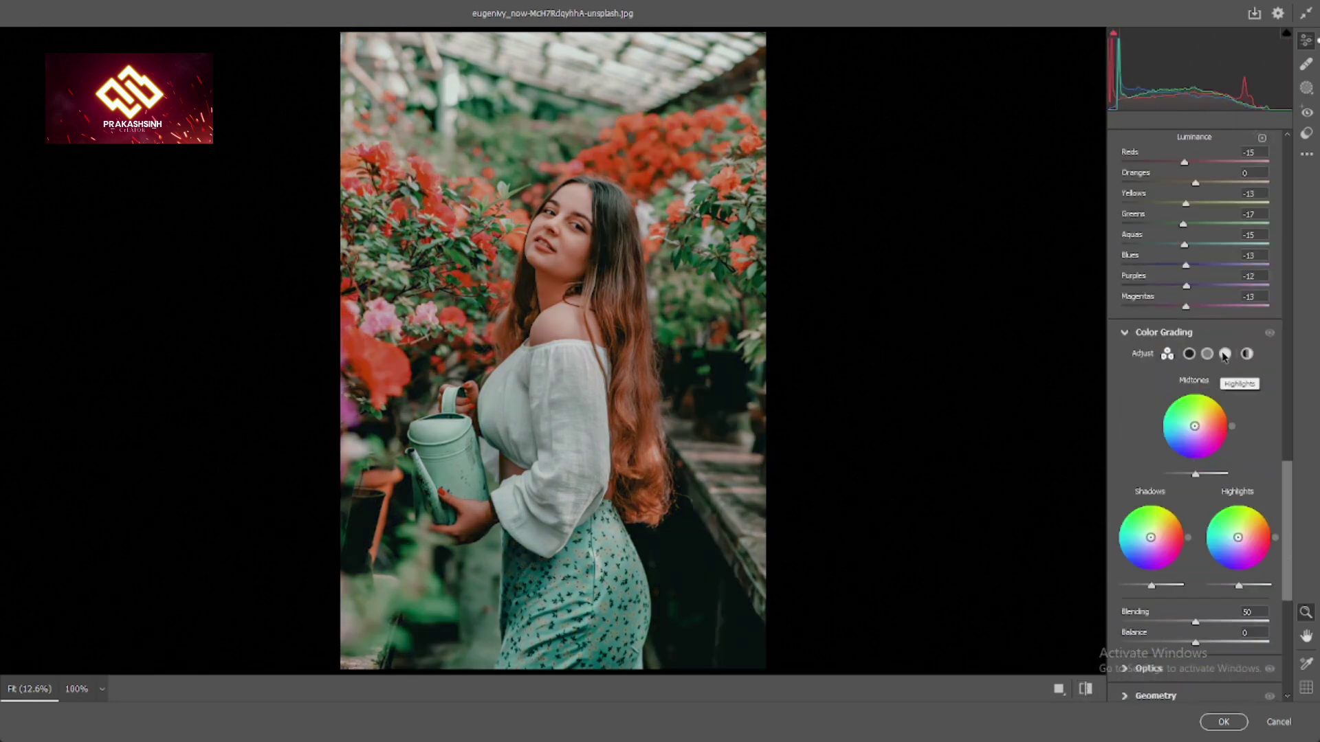
pyautogui.click(1225, 355)
pyautogui.click(1189, 354)
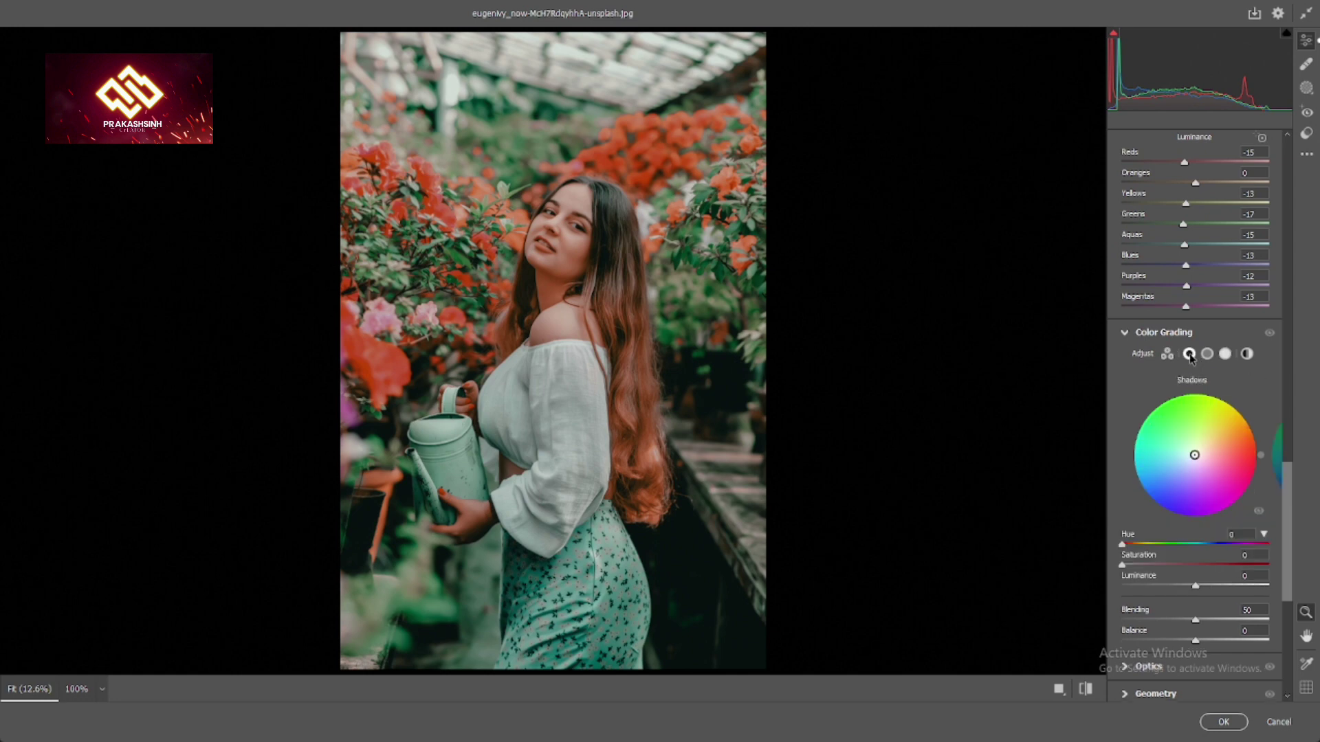
pyautogui.click(1208, 354)
pyautogui.click(1225, 355)
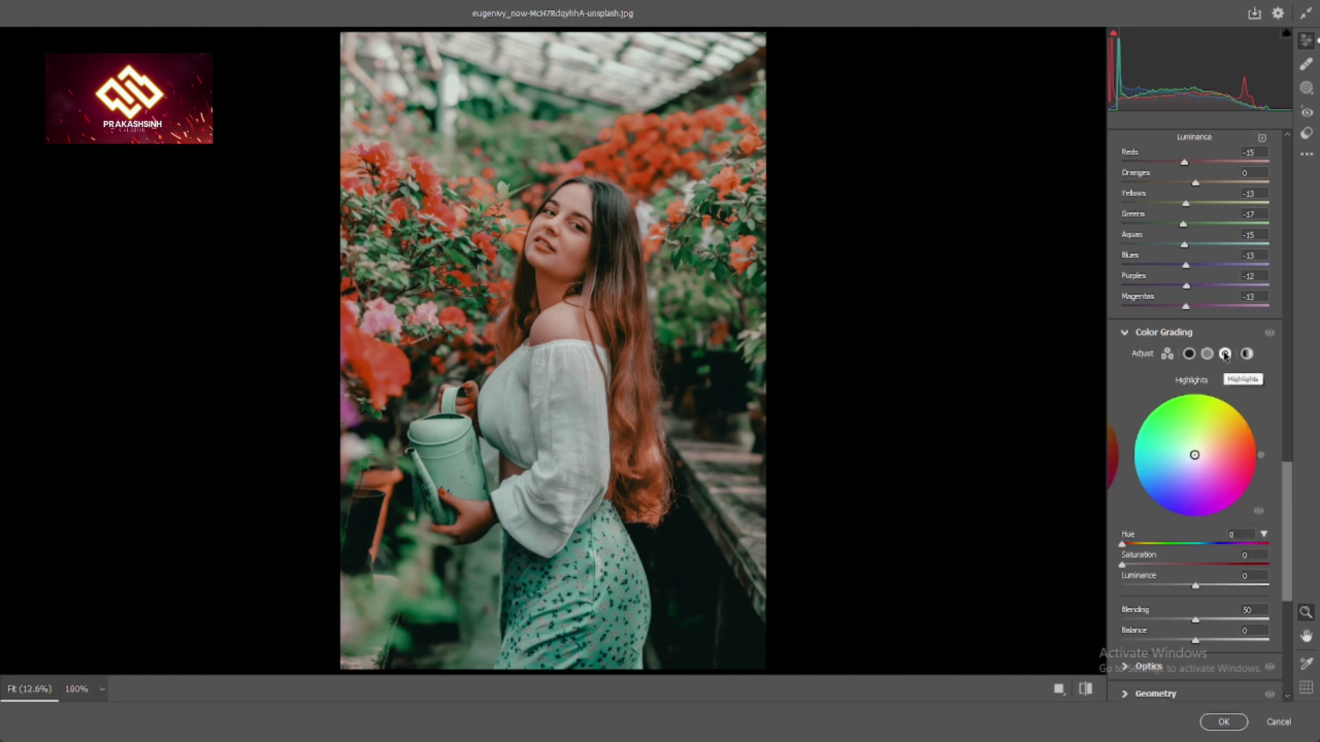
# - Set the highlights hue to about 99 (yellow-green) and the midtones hue to warm orange, about 20
pyautogui.moveTo(1122, 544); pyautogui.dragTo(1173, 557)
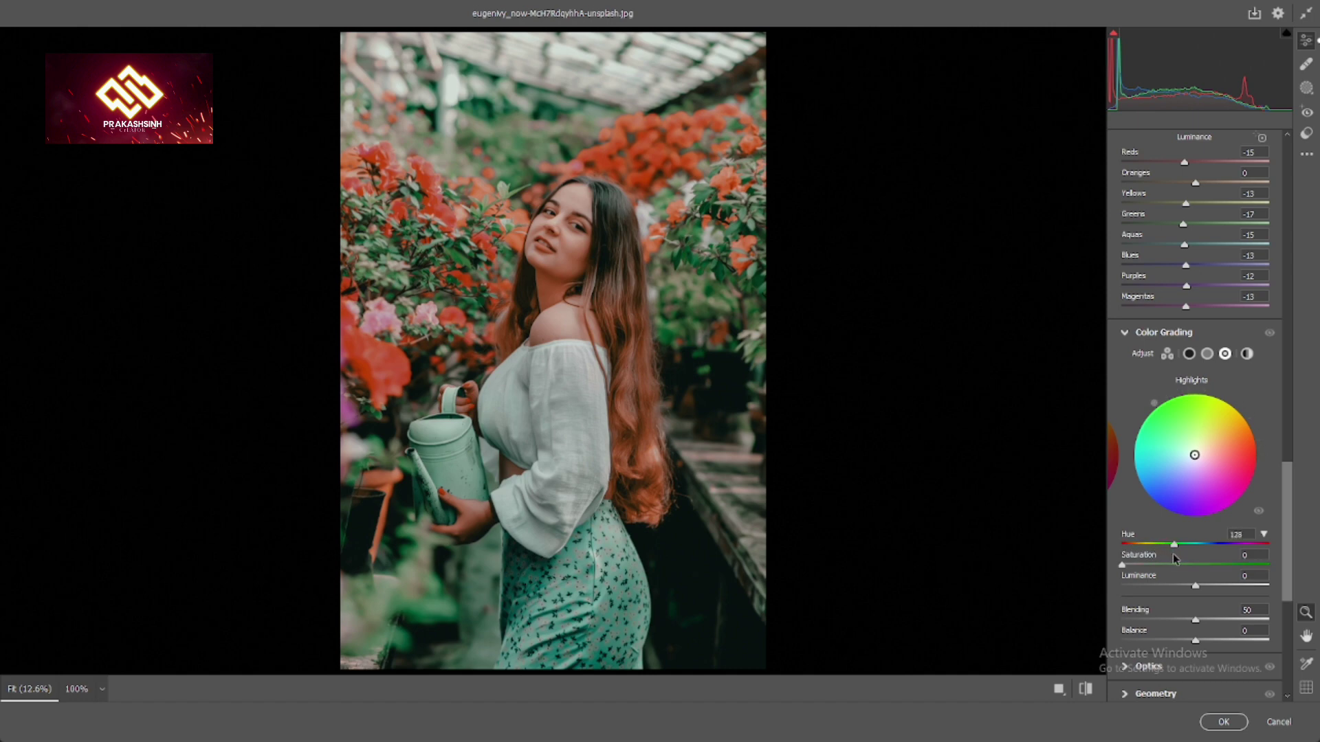
pyautogui.moveTo(1173, 556); pyautogui.dragTo(1165, 557)
pyautogui.moveTo(1165, 562)
pyautogui.mouseDown()
pyautogui.moveTo(1139, 566)
pyautogui.moveTo(1162, 570)
pyautogui.mouseUp()
pyautogui.click(1207, 354)
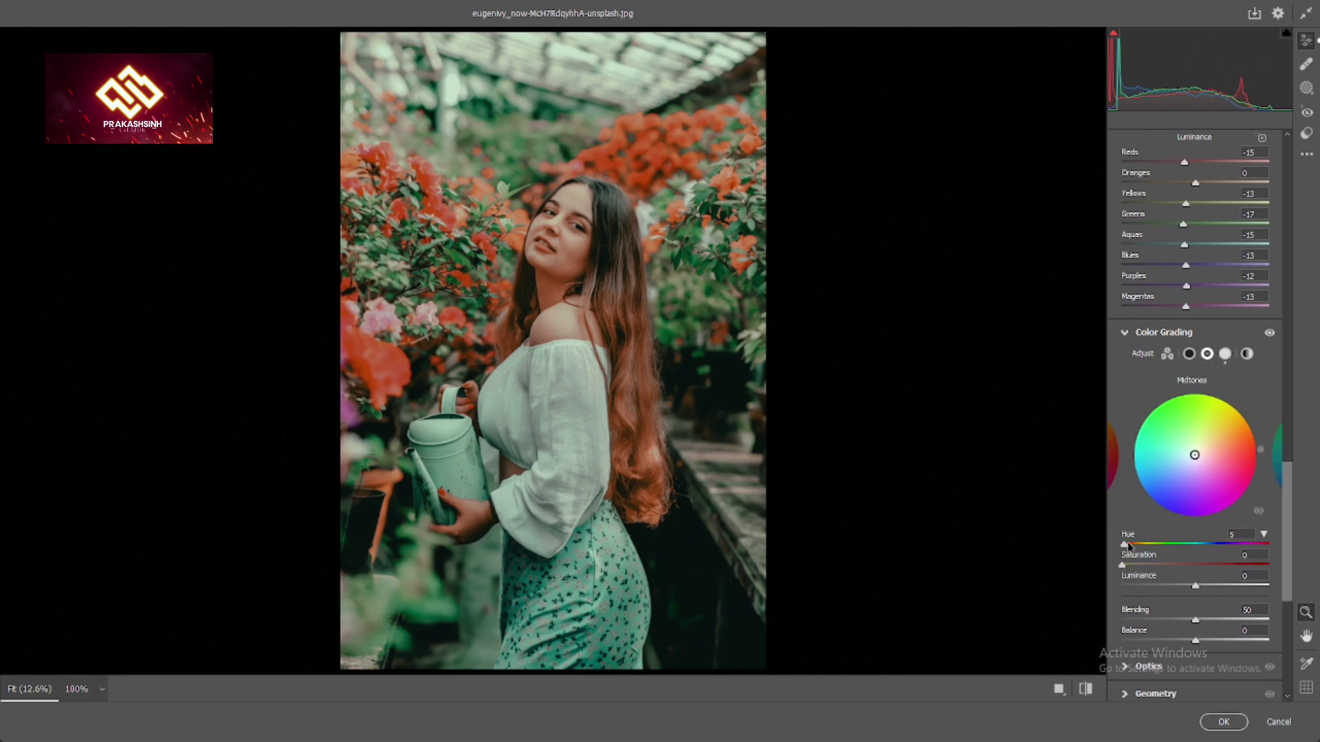
pyautogui.moveTo(1128, 543); pyautogui.dragTo(1126, 566)
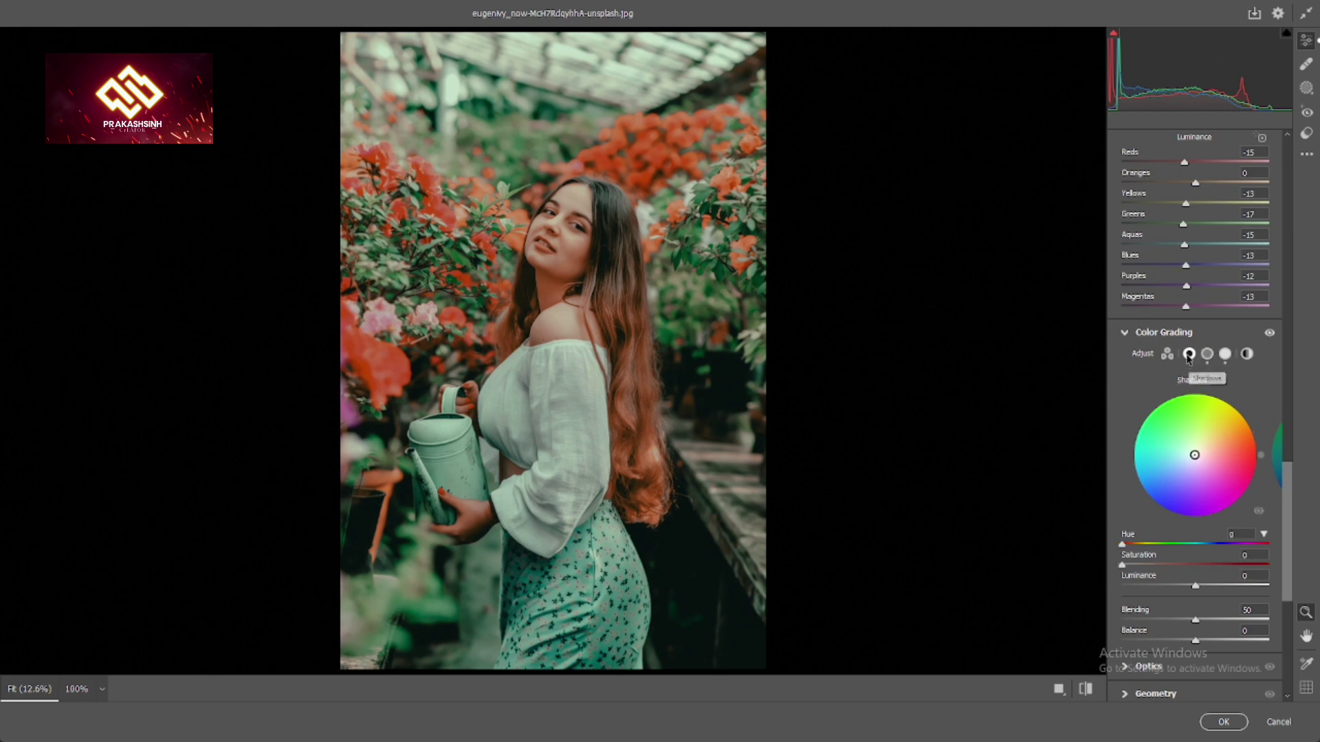
# - Give the shadows a reddish-magenta tint: hue 347, saturation 23, luminance -16
pyautogui.click(1189, 353)
pyautogui.moveTo(1122, 544)
pyautogui.mouseDown()
pyautogui.moveTo(1208, 544)
pyautogui.moveTo(1262, 523)
pyautogui.moveTo(1251, 526)
pyautogui.moveTo(1283, 488)
pyautogui.mouseUp()
pyautogui.moveTo(1123, 567); pyautogui.dragTo(1159, 575)
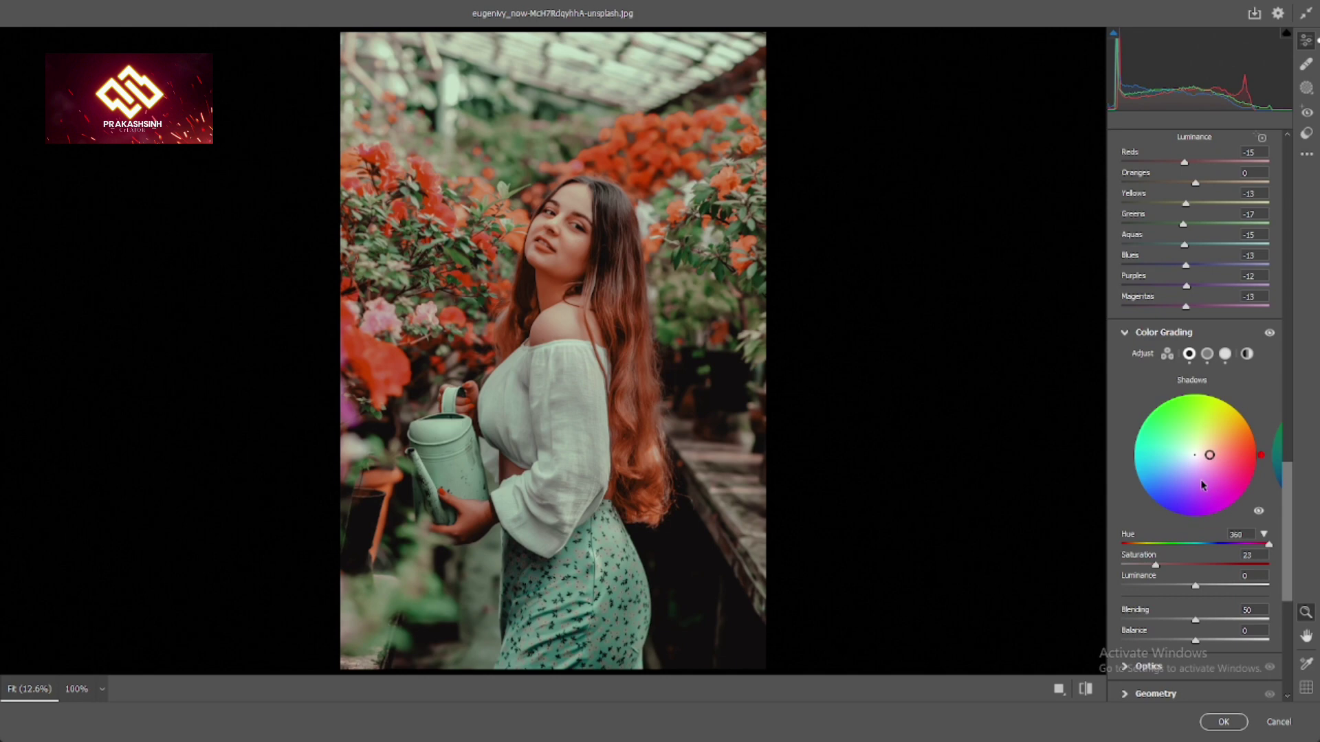
pyautogui.moveTo(1261, 455)
pyautogui.mouseDown()
pyautogui.moveTo(1175, 522)
pyautogui.moveTo(1314, 446)
pyautogui.moveTo(1316, 423)
pyautogui.moveTo(1311, 486)
pyautogui.mouseUp()
pyautogui.moveTo(1198, 588); pyautogui.dragTo(1185, 597)
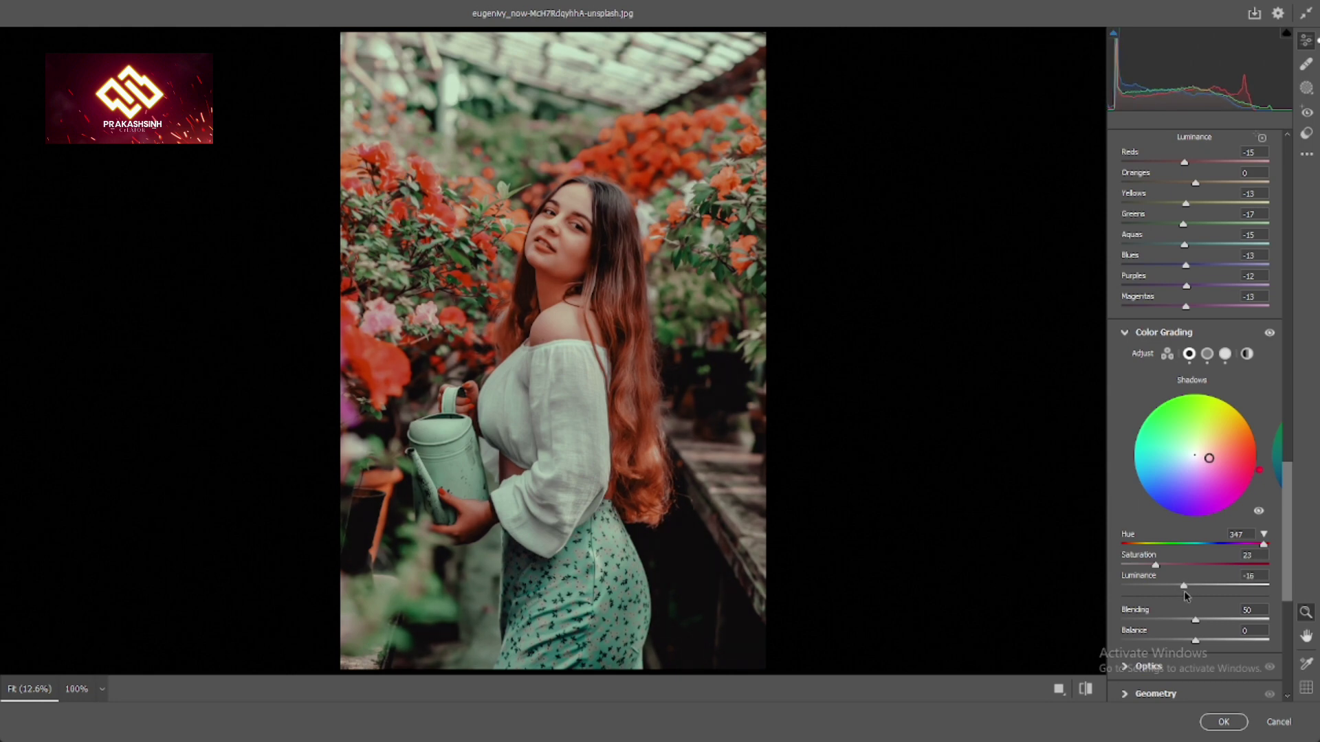
# - Compare with the original, then drag HSL Yellows saturation to -100
pyautogui.click(1085, 689)
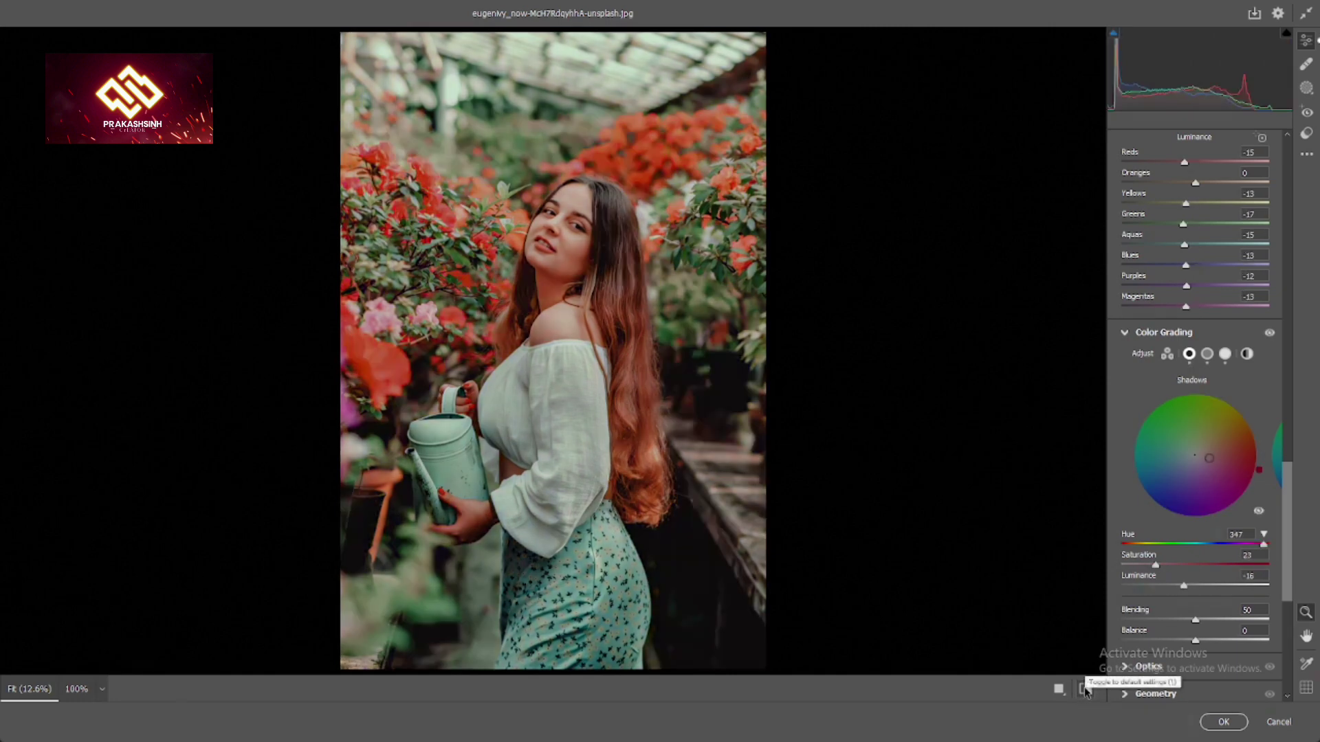
pyautogui.click(1085, 688)
pyautogui.click(1084, 689)
pyautogui.click(1085, 689)
pyautogui.scroll(-2, 1178, 596)
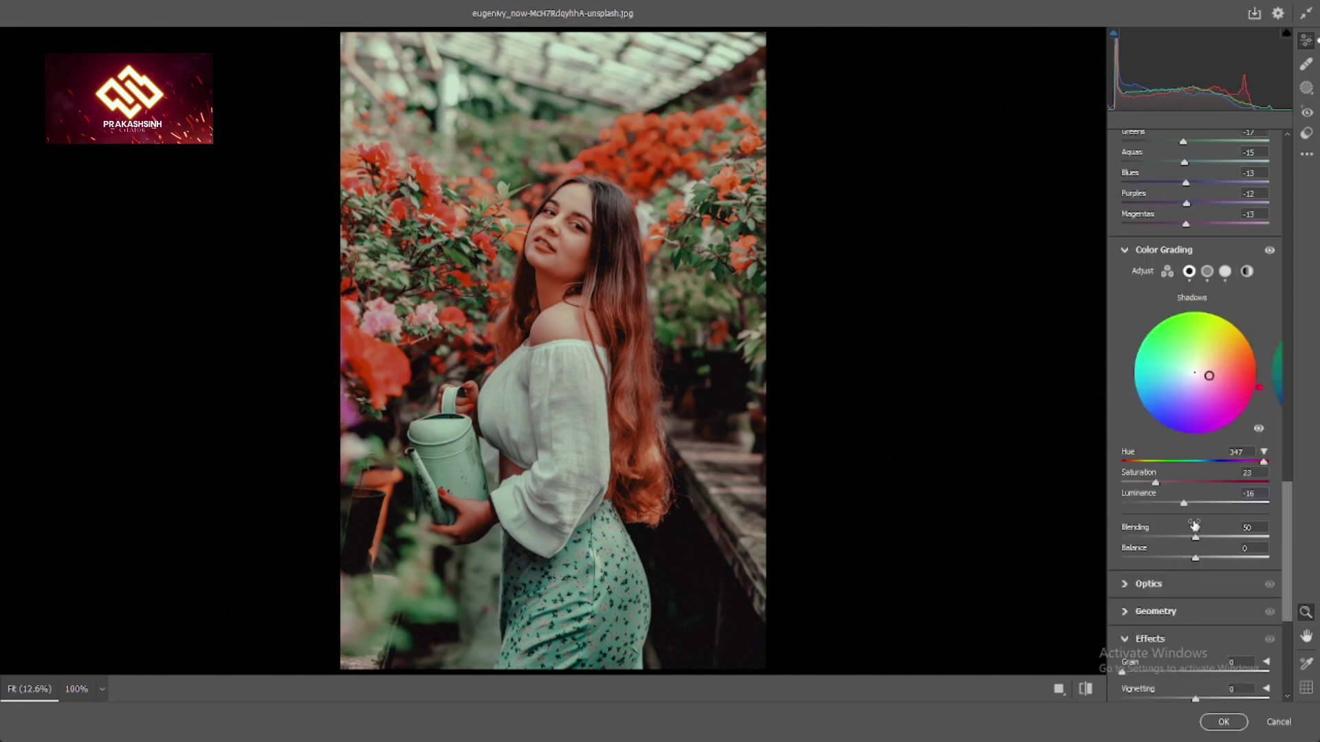
pyautogui.scroll(6, 1194, 526)
pyautogui.scroll(3, 1194, 526)
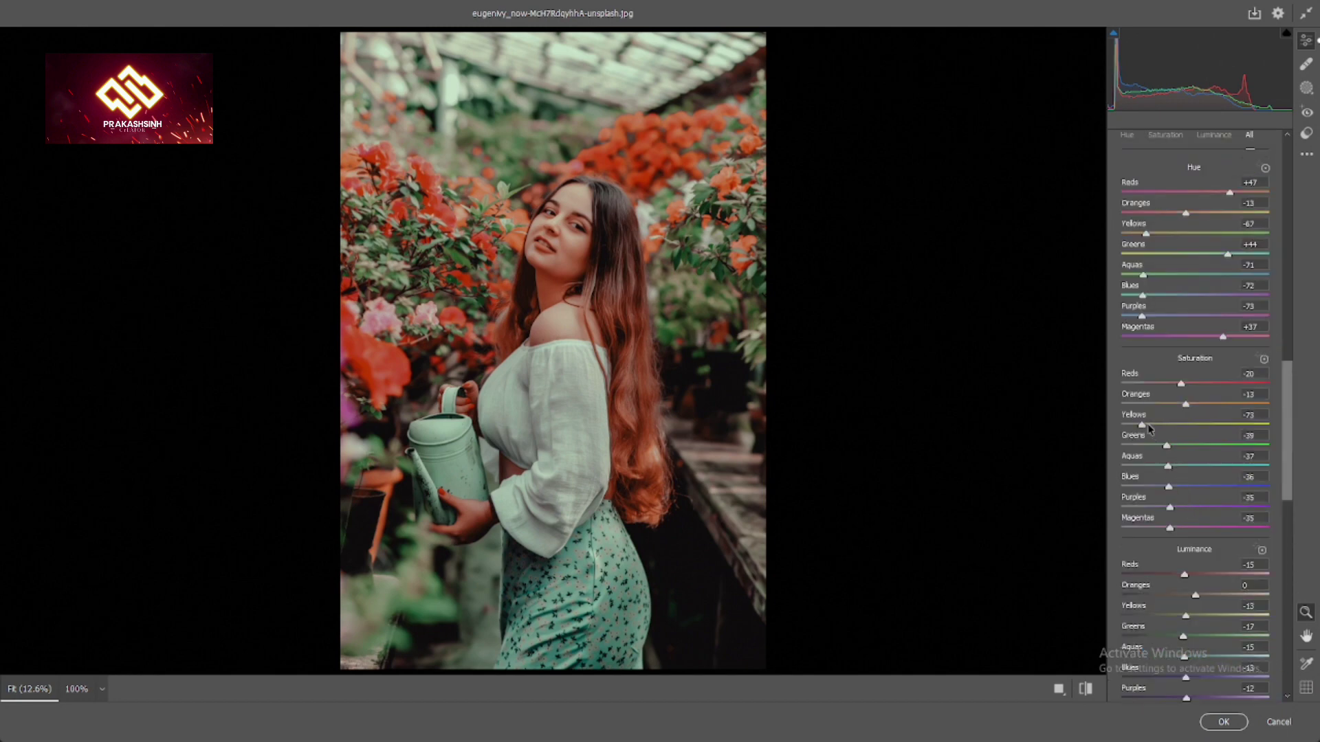
pyautogui.moveTo(1148, 428)
pyautogui.mouseDown()
pyautogui.moveTo(1120, 426)
pyautogui.moveTo(1194, 449)
pyautogui.moveTo(1182, 447)
pyautogui.mouseUp()
# - Lower Aquas saturation to -22 and Blues saturation to -21
pyautogui.moveTo(1173, 468); pyautogui.dragTo(1168, 471)
pyautogui.moveTo(1167, 486)
pyautogui.mouseDown()
pyautogui.moveTo(1156, 490)
pyautogui.moveTo(1181, 490)
pyautogui.mouseUp()
pyautogui.scroll(3, 1179, 467)
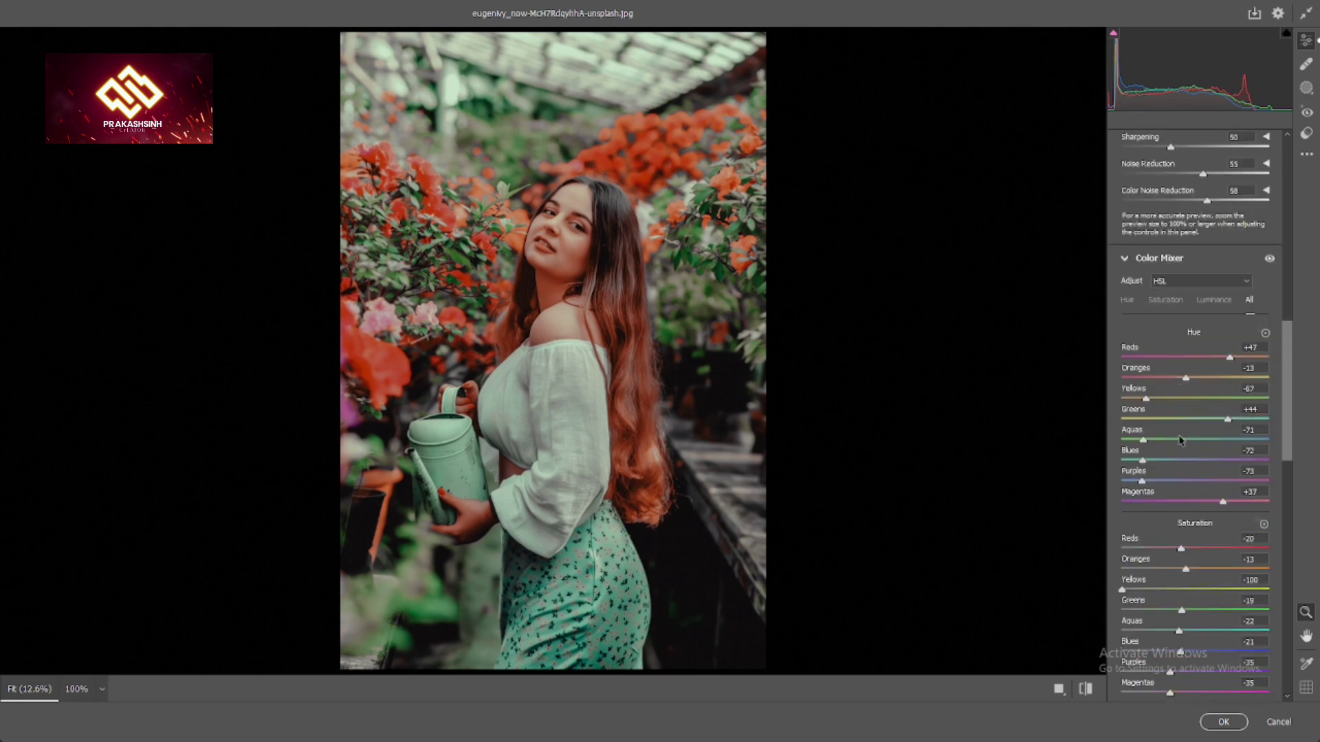
pyautogui.scroll(3, 1189, 418)
pyautogui.scroll(-1, 1205, 400)
pyautogui.scroll(-2, 1212, 433)
pyautogui.scroll(-3, 1196, 412)
# - Restore some saturation to the Reds, setting them to -16
pyautogui.moveTo(1185, 386); pyautogui.dragTo(1184, 387)
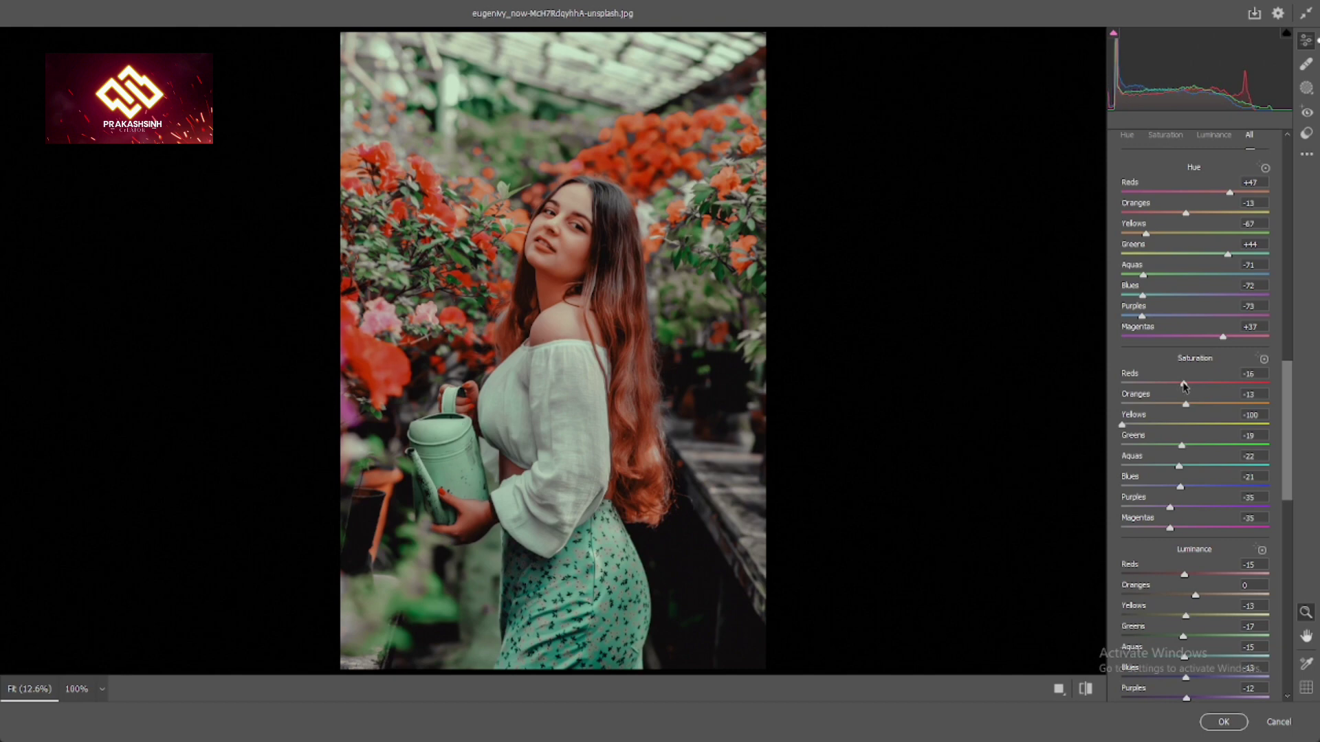
pyautogui.scroll(5, 1183, 387)
pyautogui.scroll(-1, 1169, 481)
pyautogui.scroll(-1, 1160, 543)
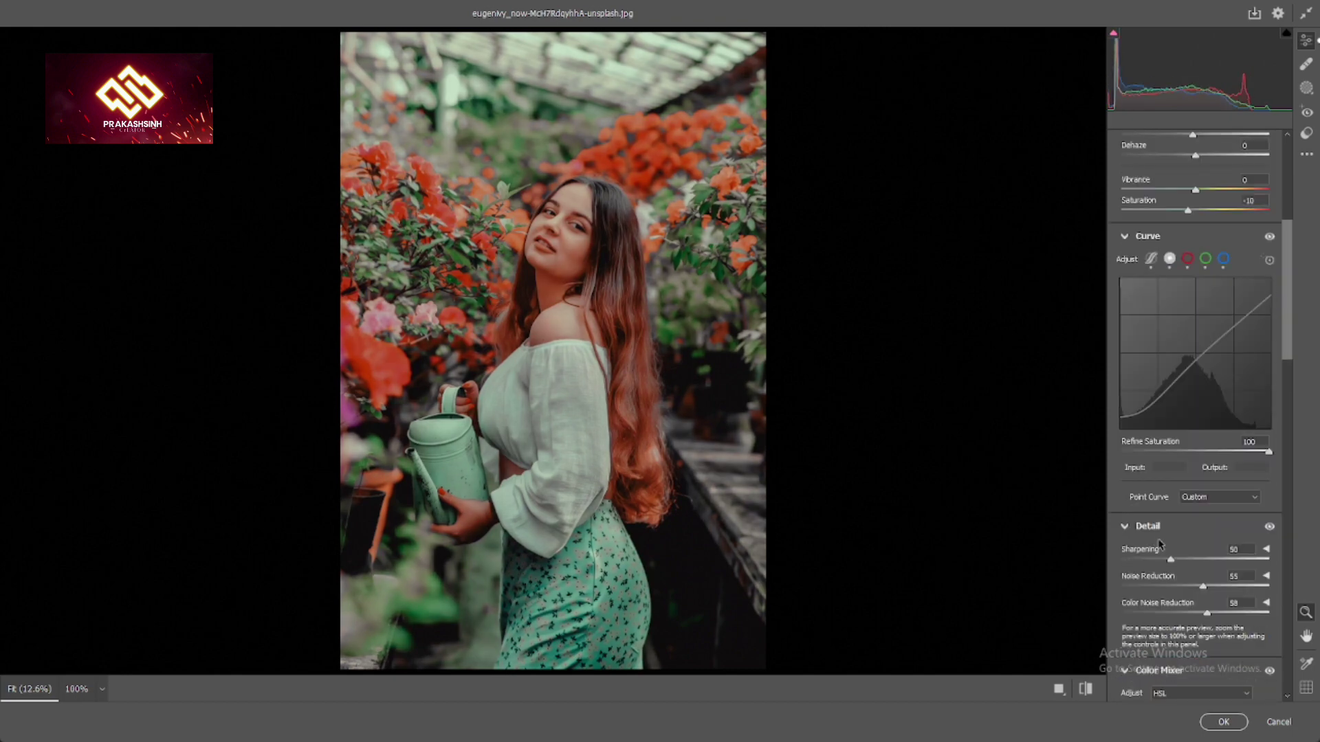
pyautogui.scroll(3, 1160, 543)
pyautogui.scroll(-1, 1157, 513)
pyautogui.scroll(-1, 1182, 585)
pyautogui.scroll(-1, 1220, 667)
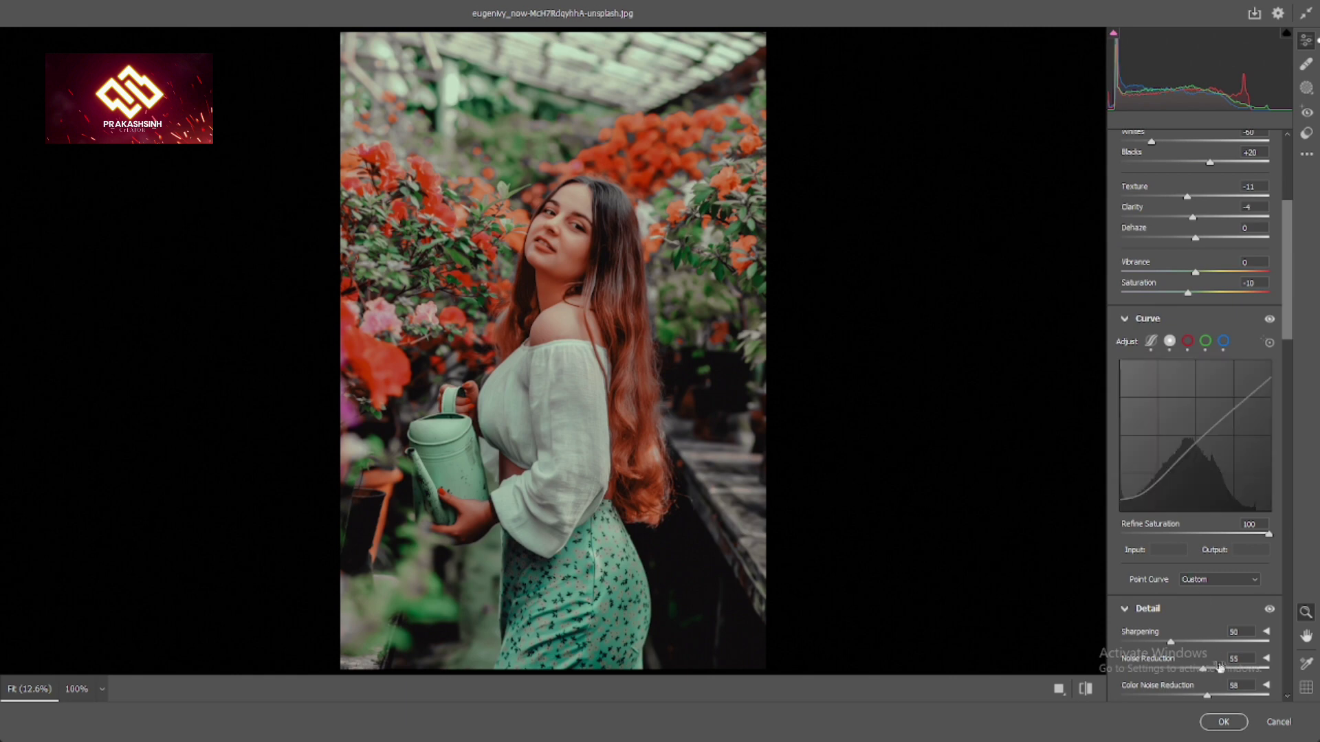
# - Commit the grade, then apply the previous settings to the flower-pot photo and commit it
pyautogui.click(1223, 722)
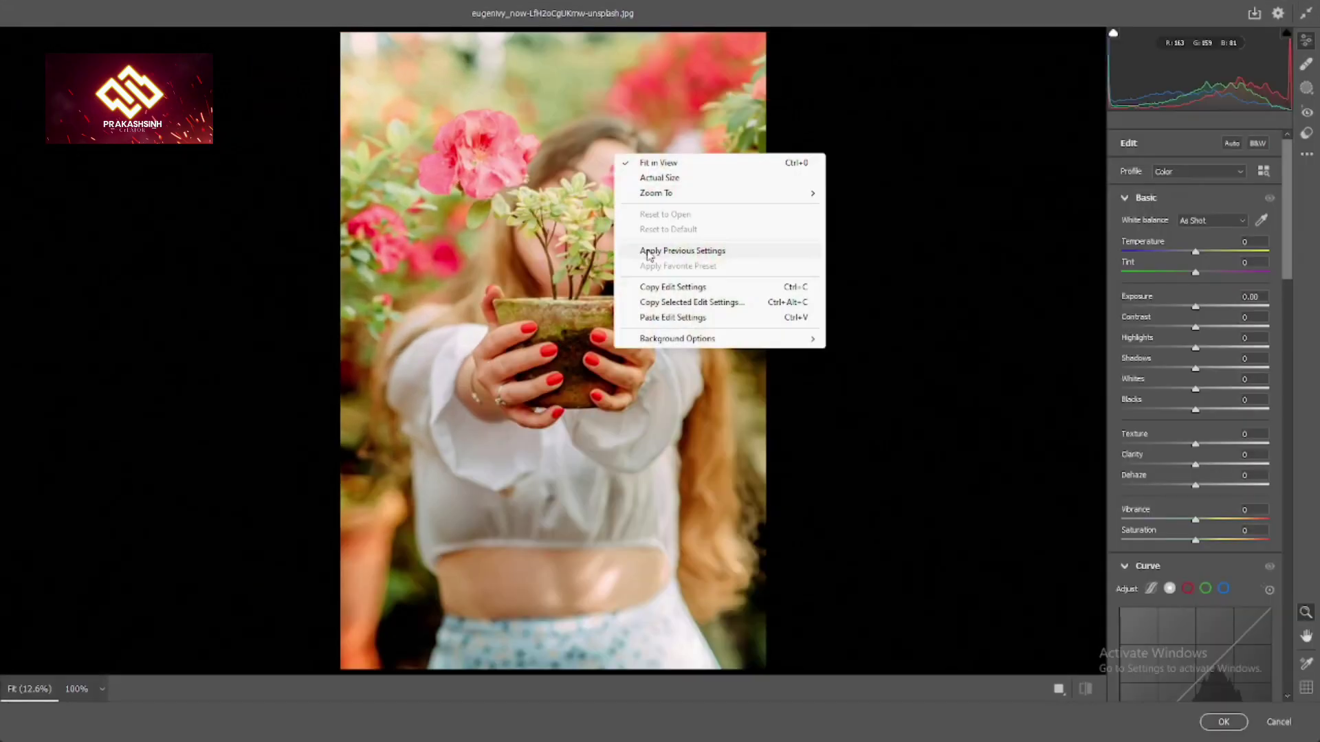
pyautogui.click(646, 250)
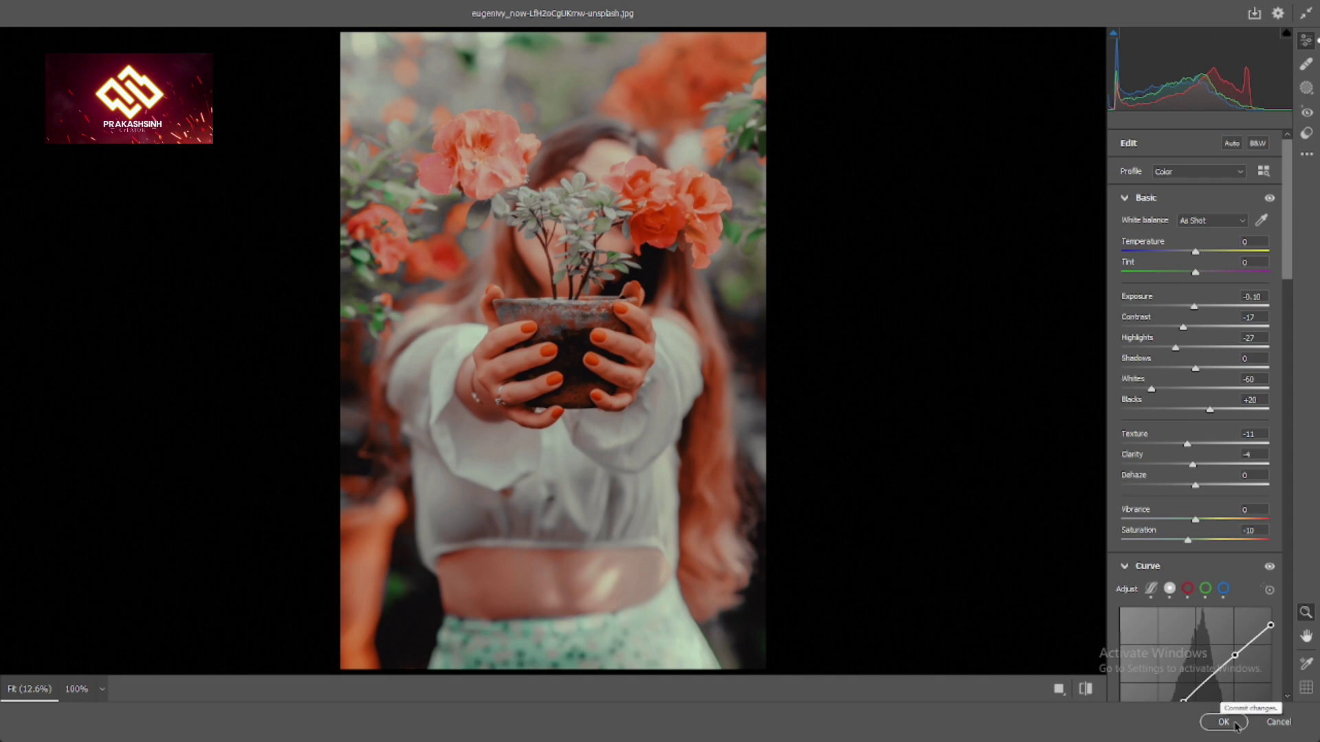
pyautogui.click(1235, 723)
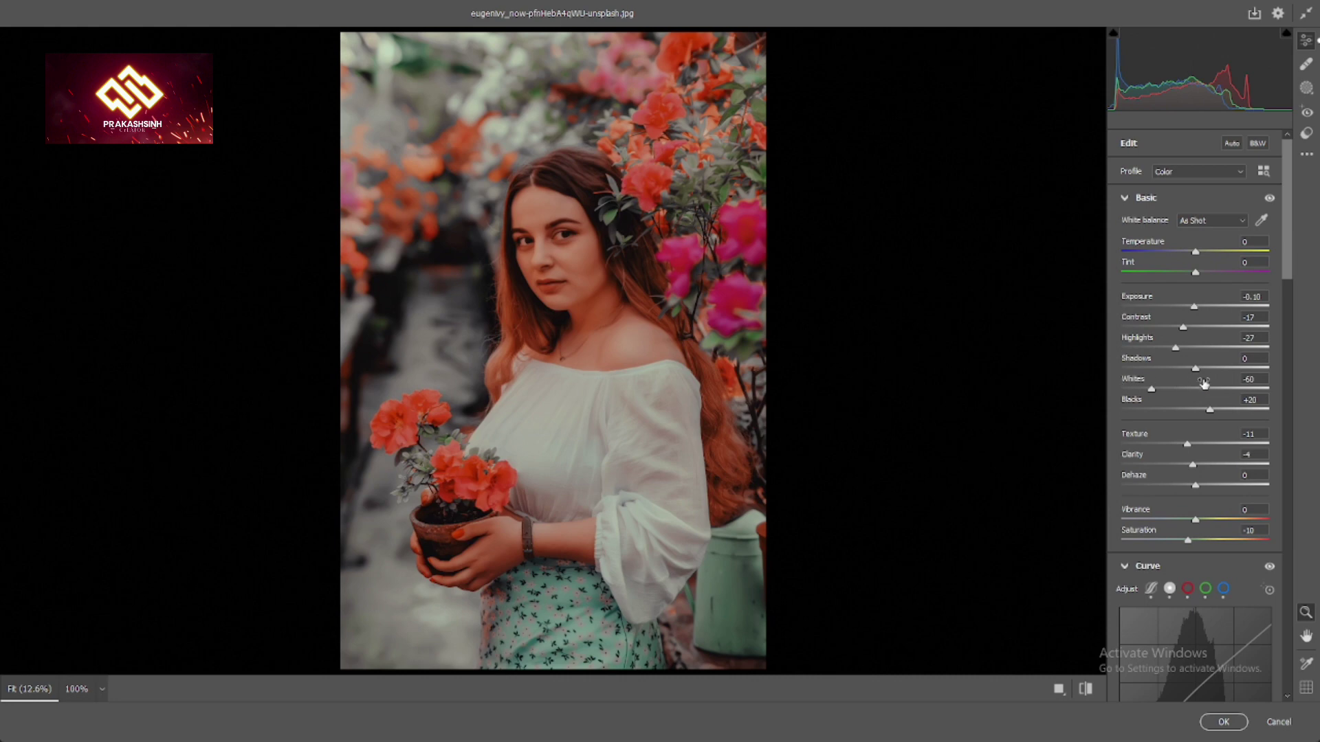
# - Raise Shadows to +22 and set Highlights to -15, then compare with the original
pyautogui.moveTo(1195, 371); pyautogui.dragTo(1208, 371)
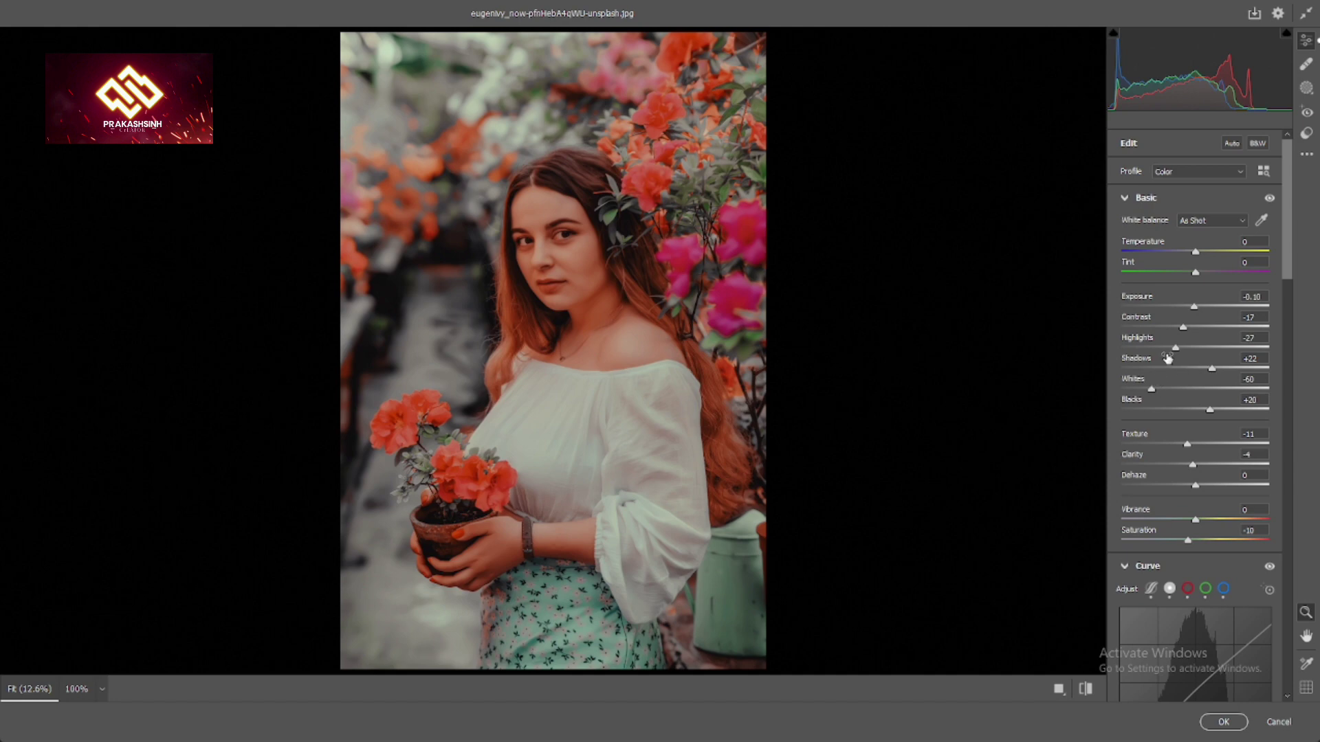
pyautogui.moveTo(1175, 350); pyautogui.dragTo(1182, 353)
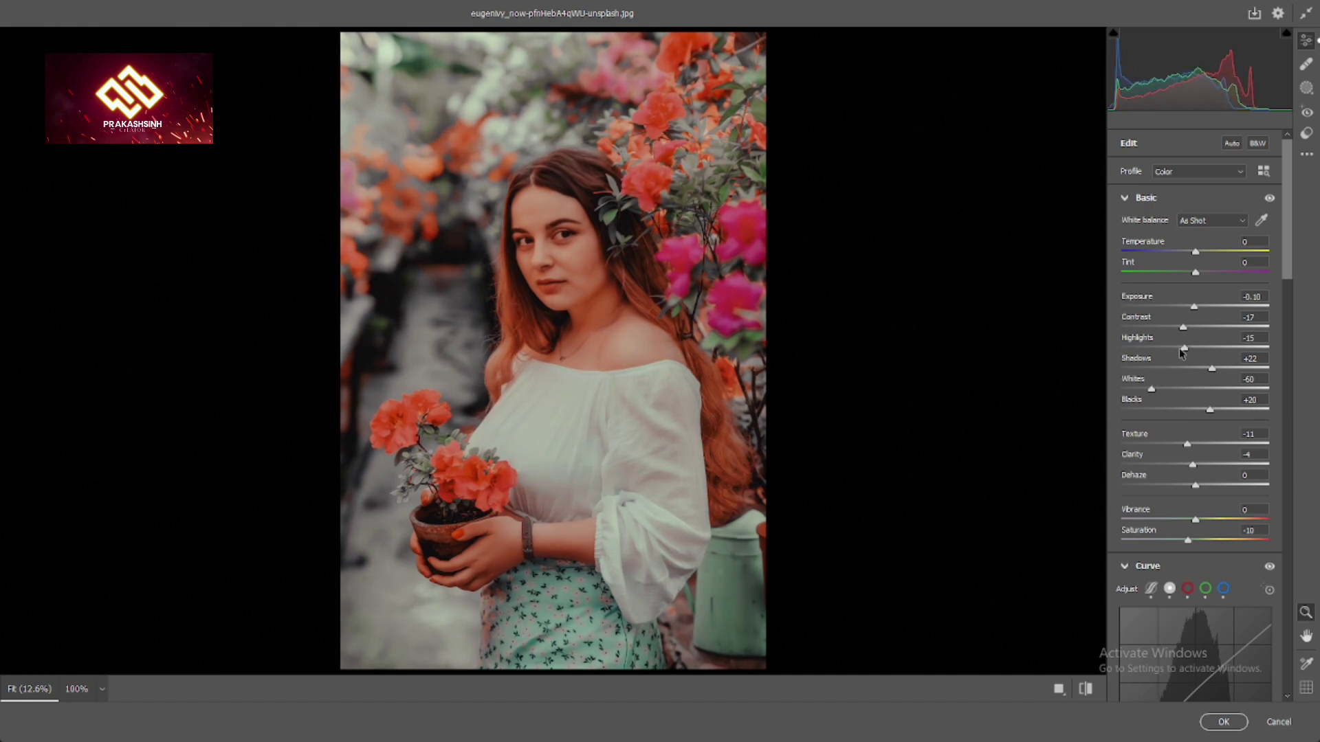
pyautogui.click(1086, 688)
# - Reset Exposure and nudge it to -0.05, then pull the Whites down slightly
pyautogui.doubleClick(1197, 307)
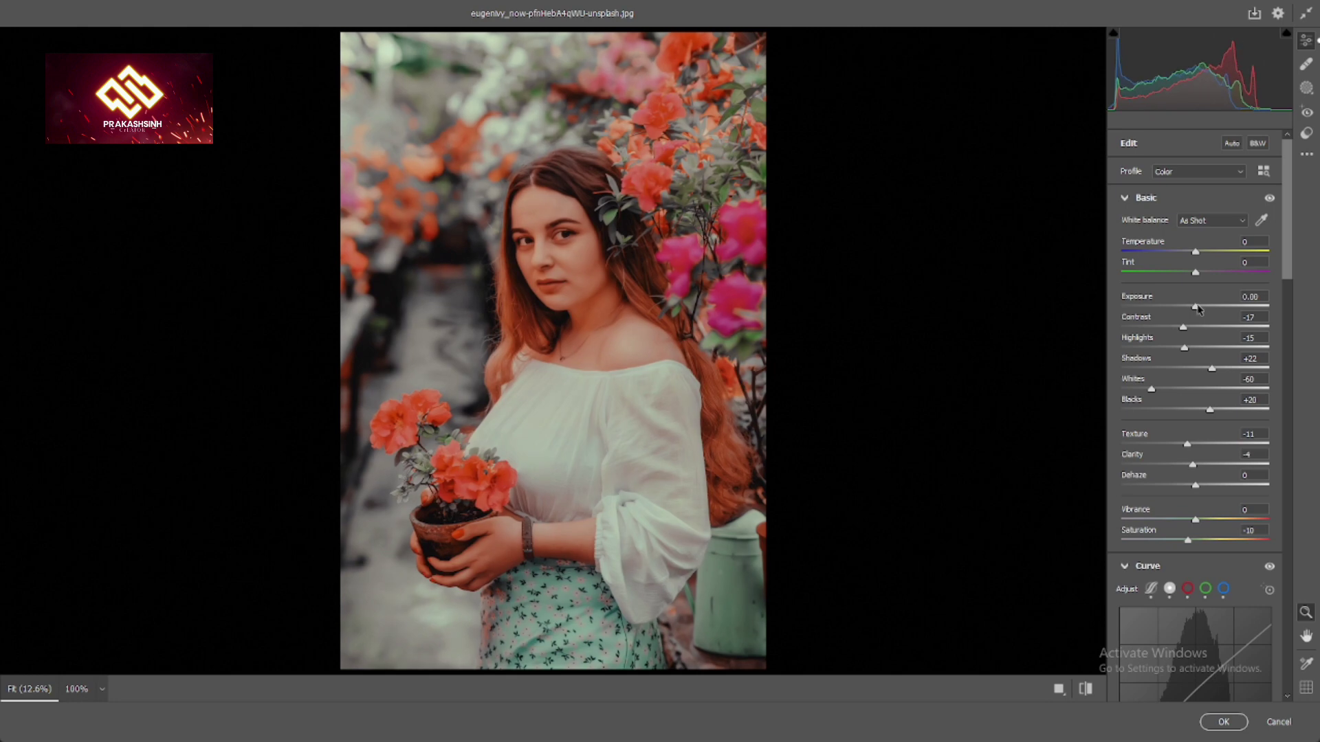
pyautogui.hotkey('ctrl', 'z')
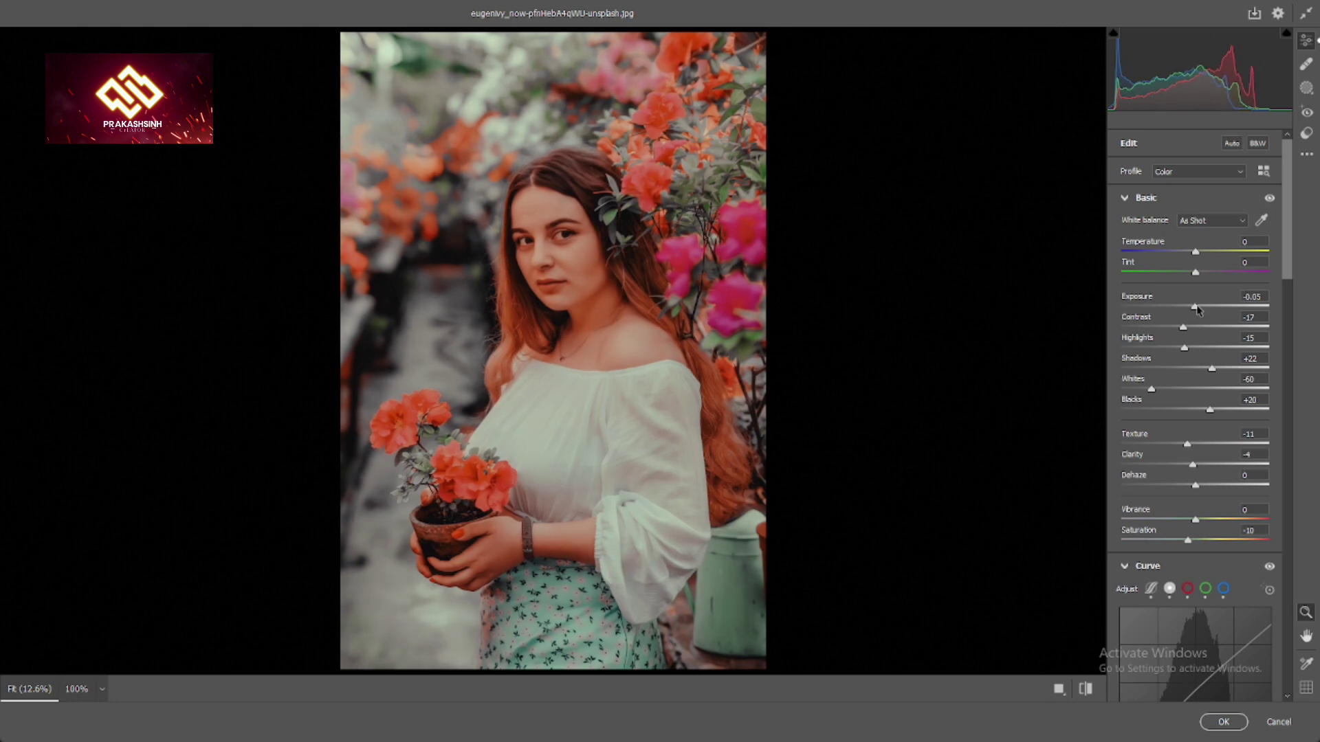
pyautogui.press('Down')
pyautogui.press('Up')
pyautogui.moveTo(1155, 390); pyautogui.dragTo(1153, 391)
pyautogui.moveTo(1184, 349); pyautogui.dragTo(1185, 351)
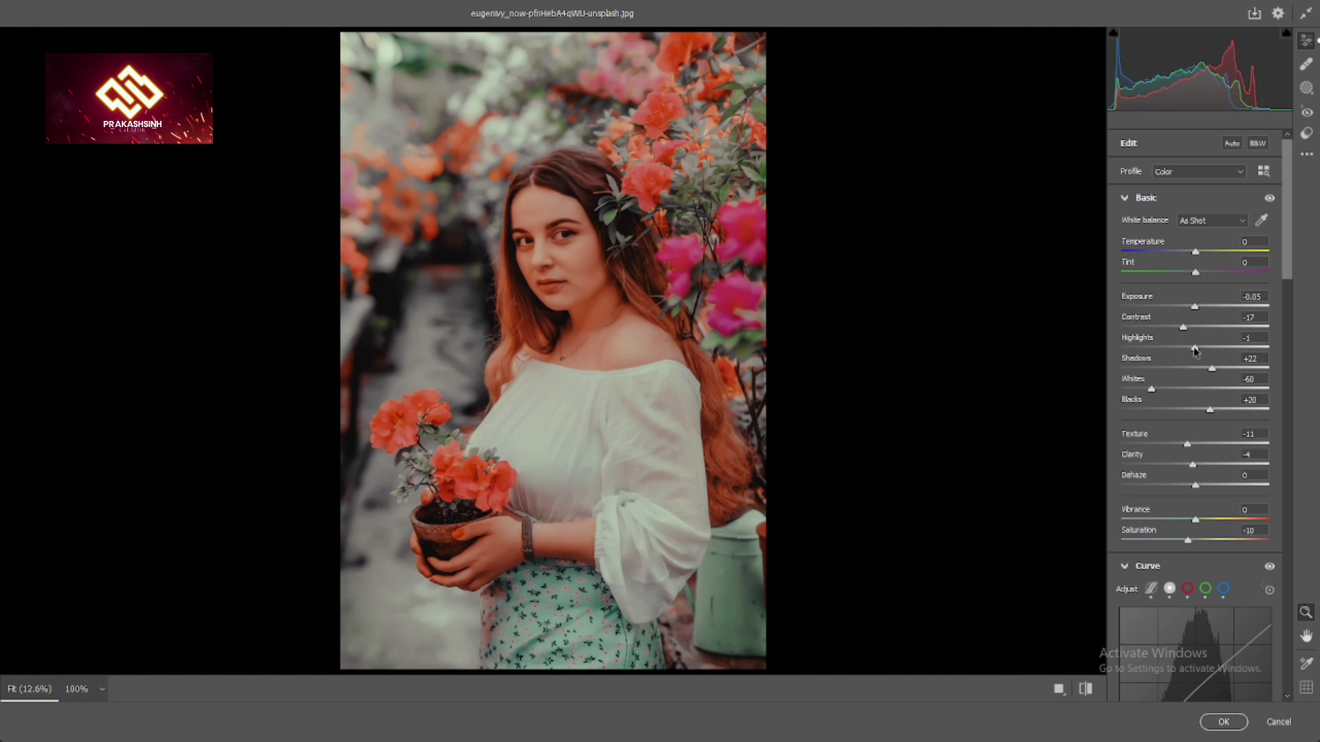
pyautogui.click(1211, 369)
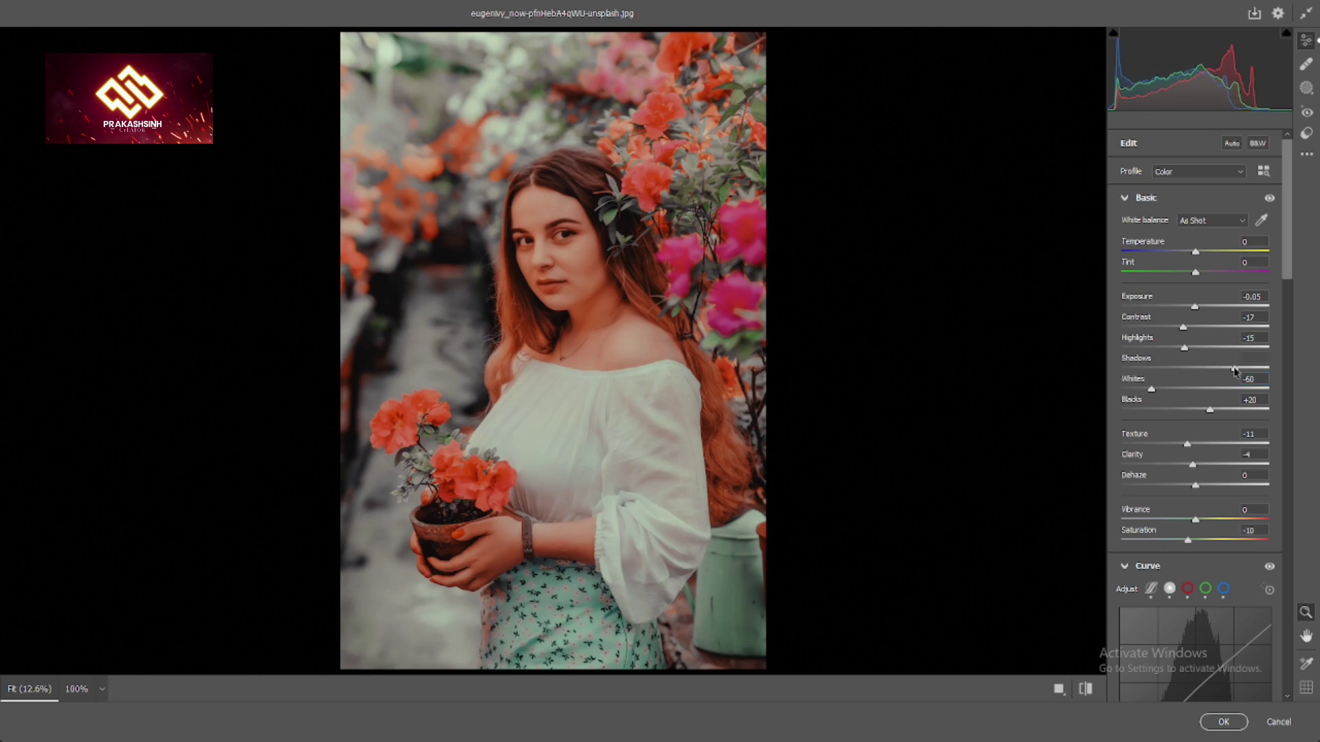
# - Scroll to the parametric tone curve and raise Darks to +10
pyautogui.scroll(-2, 1208, 413)
pyautogui.scroll(-2, 1206, 423)
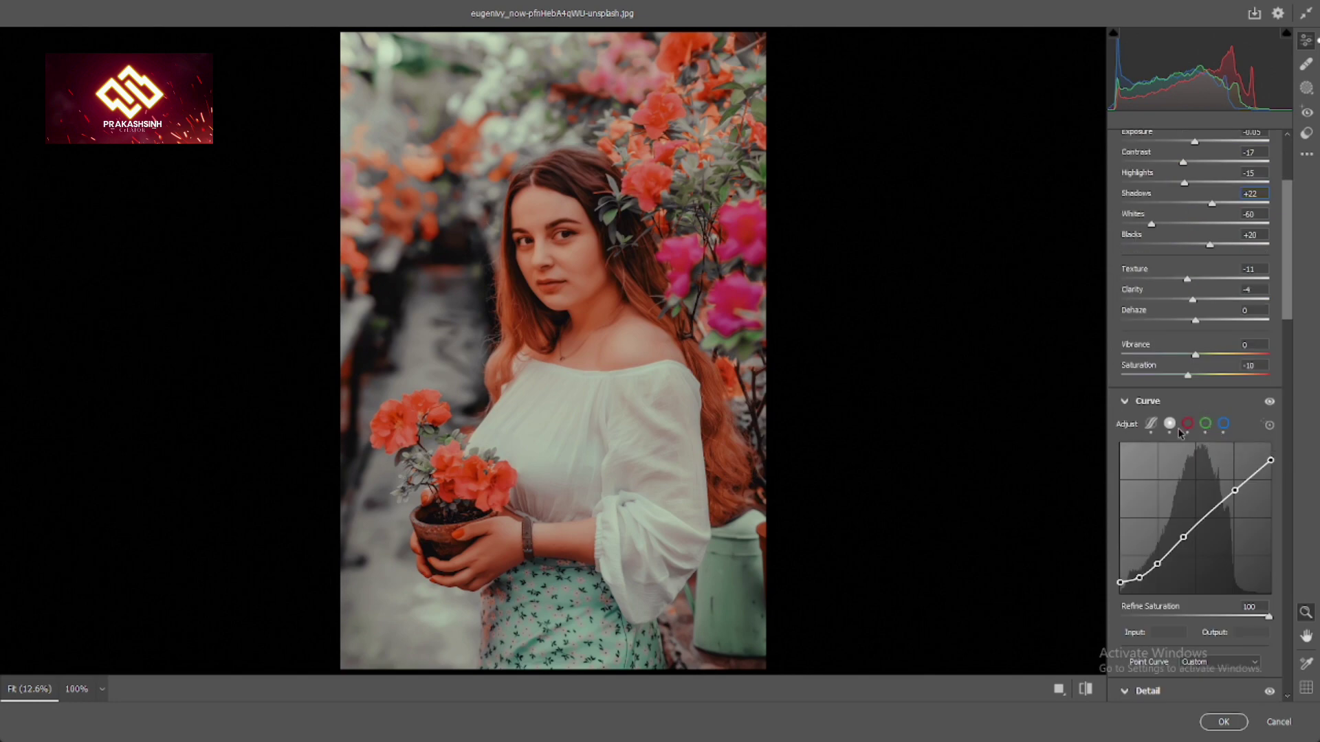
pyautogui.scroll(-4, 1196, 537)
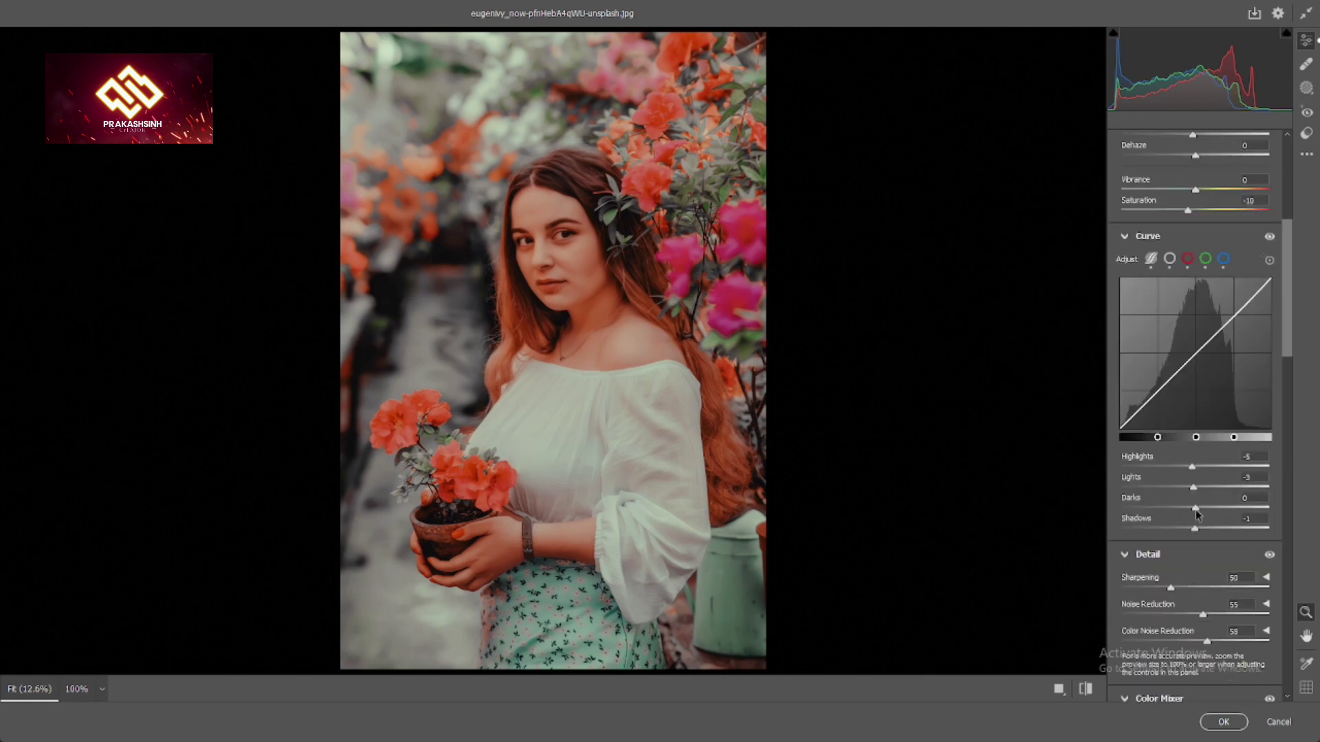
pyautogui.moveTo(1194, 508); pyautogui.dragTo(1187, 529)
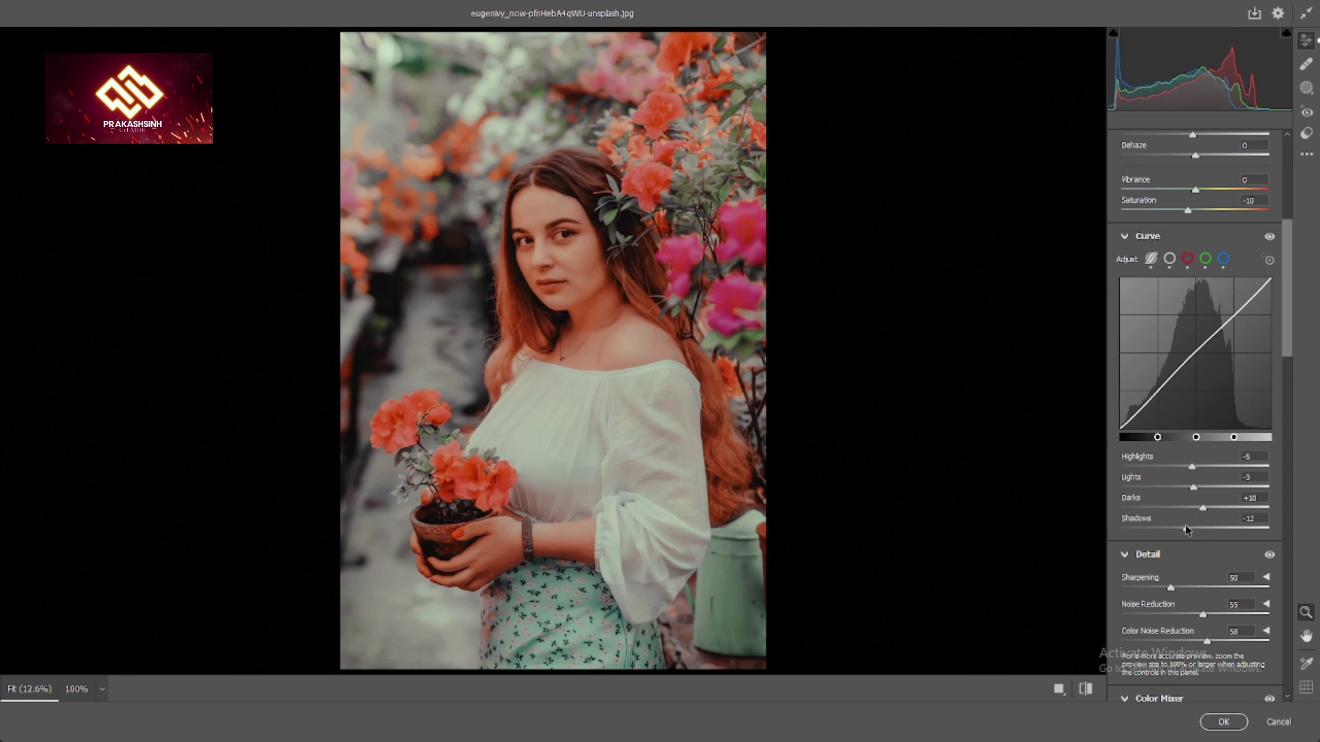
# - Commit the Camera Raw edit to the third portrait
pyautogui.click(1224, 722)
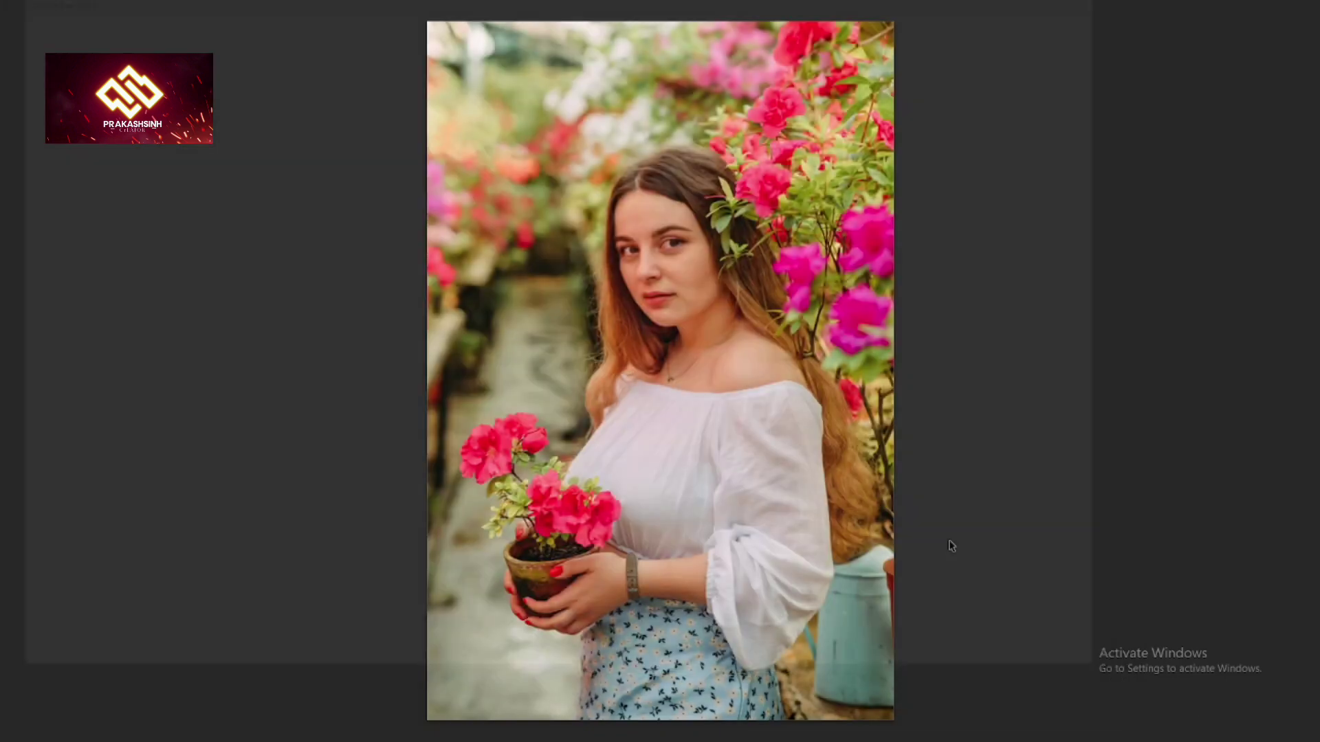